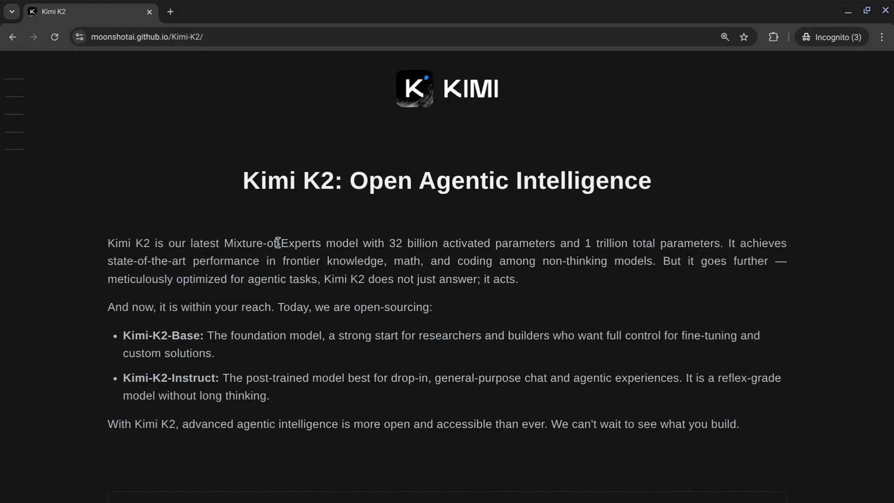
Step: Scroll through the Kimi K2 coding, tool-use and math benchmark charts, reading individual bar values
scroll(276, 241, down, 8)
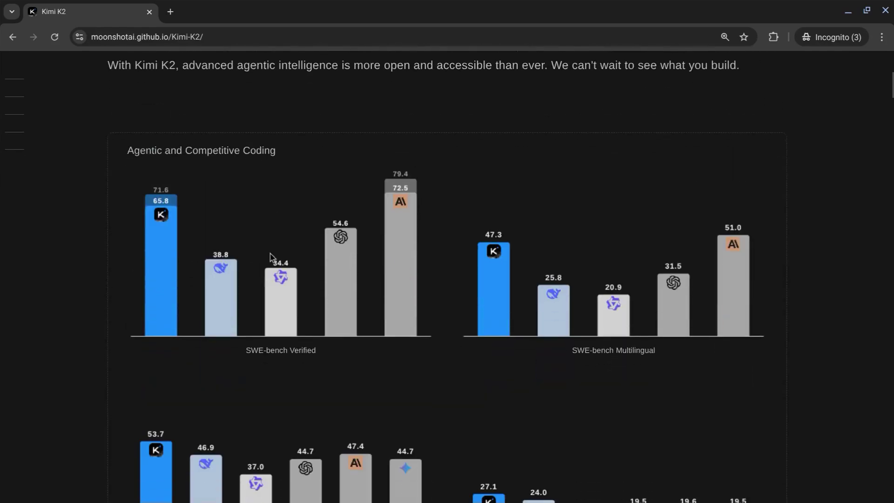
mouse_move(282, 296)
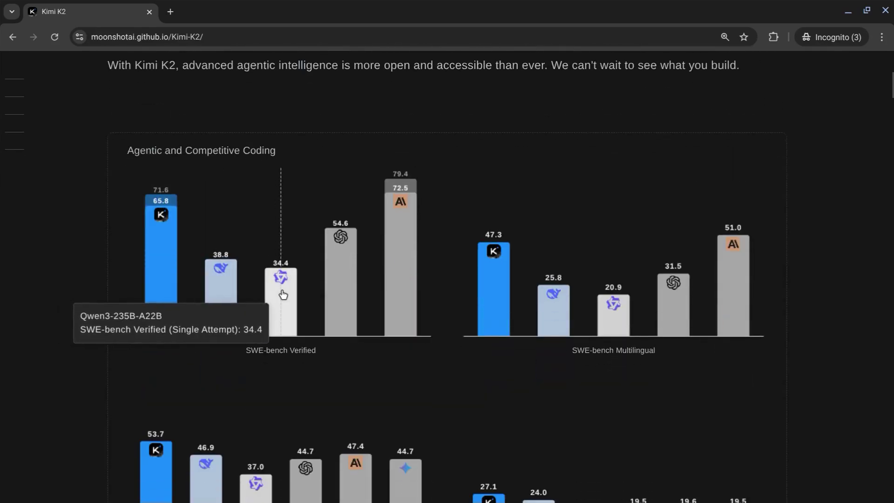
mouse_move(326, 288)
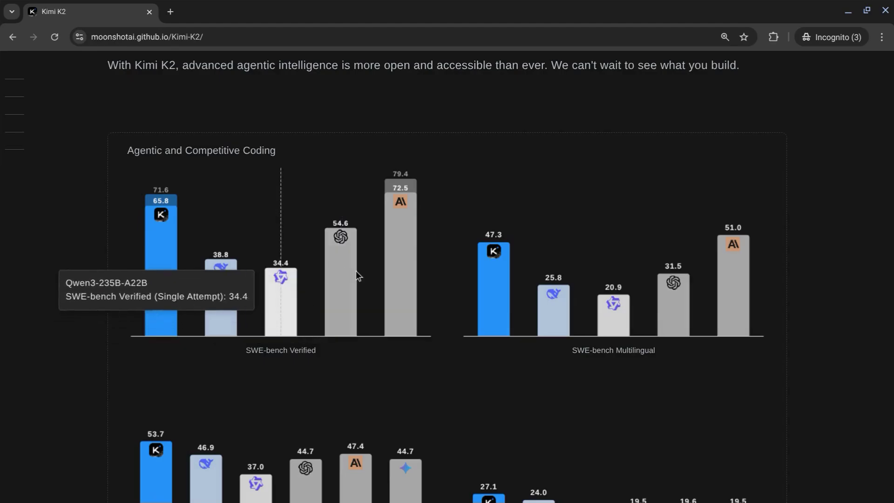
mouse_move(385, 266)
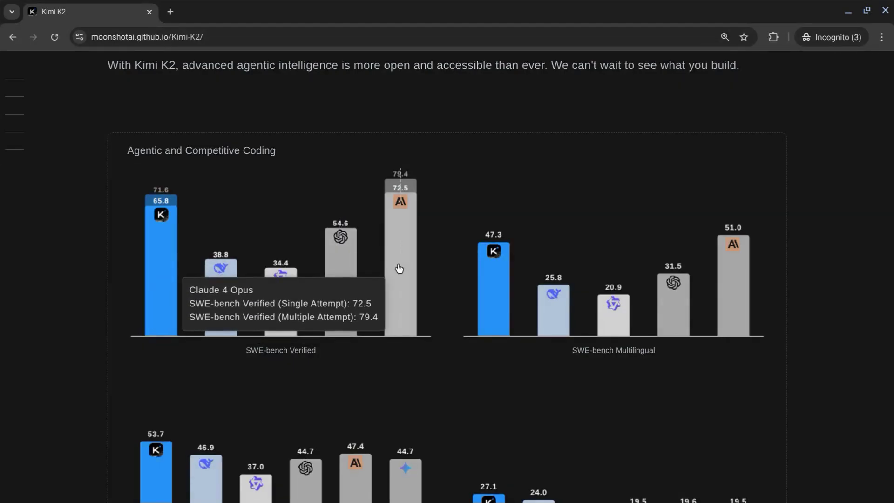
scroll(399, 269, down, 3)
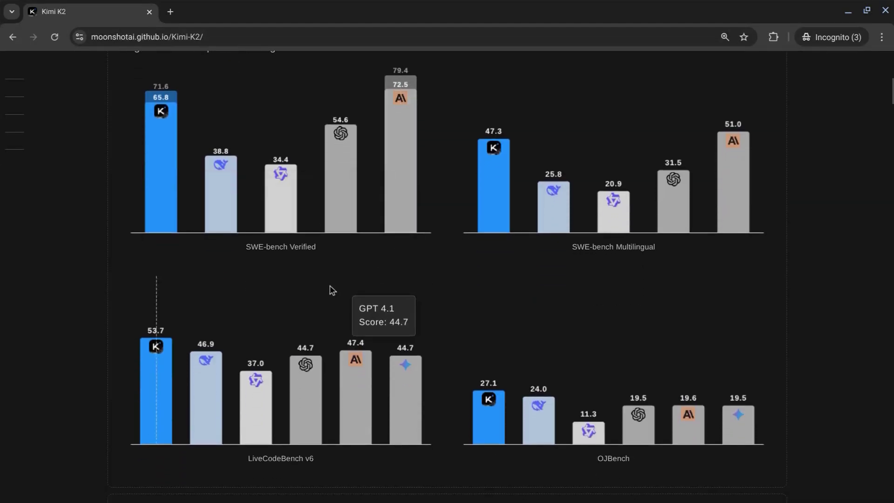
scroll(332, 290, down, 1)
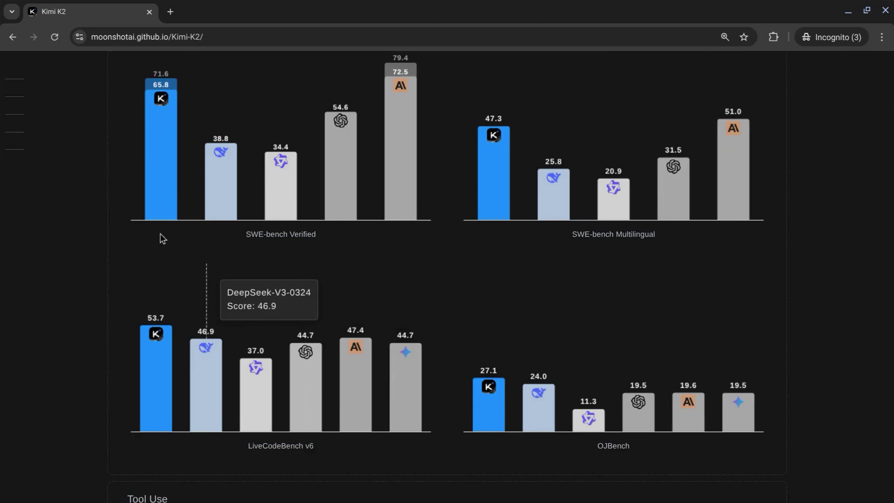
scroll(194, 248, up, 2)
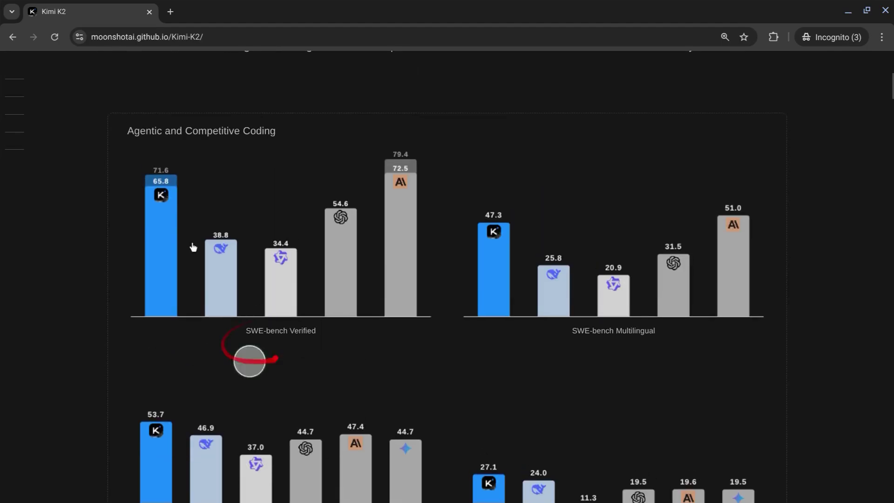
mouse_move(225, 282)
scroll(225, 284, down, 5)
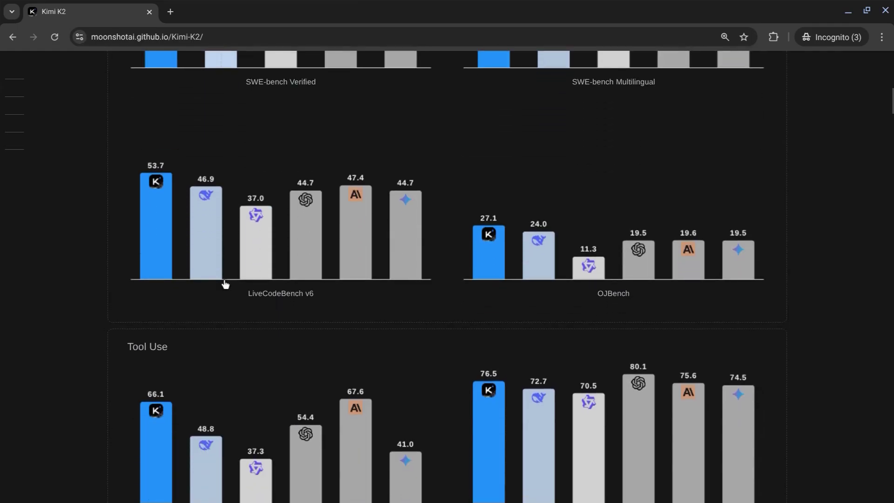
scroll(225, 284, down, 4)
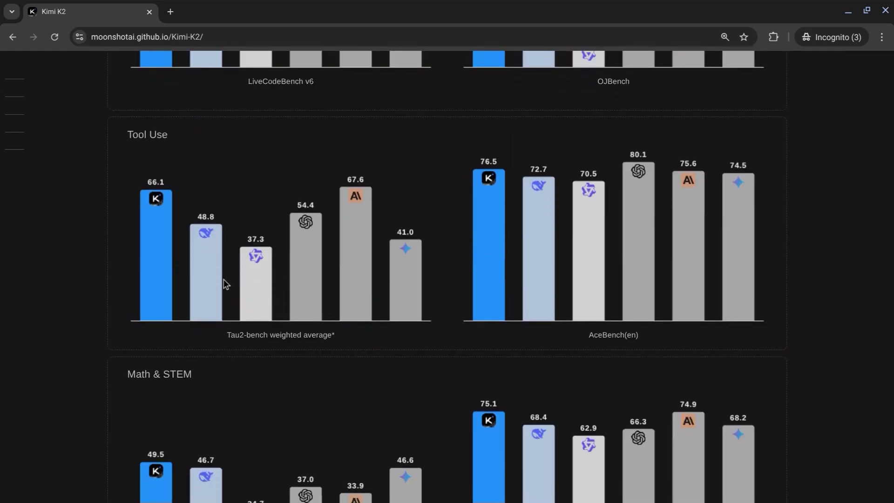
scroll(226, 284, down, 3)
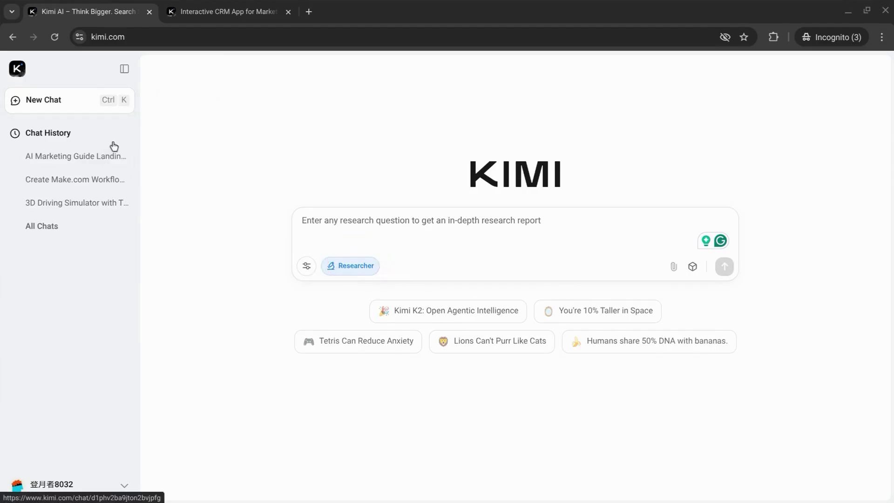
Step: Look over the research steps in the earlier Interactive CRM App chat
click(224, 12)
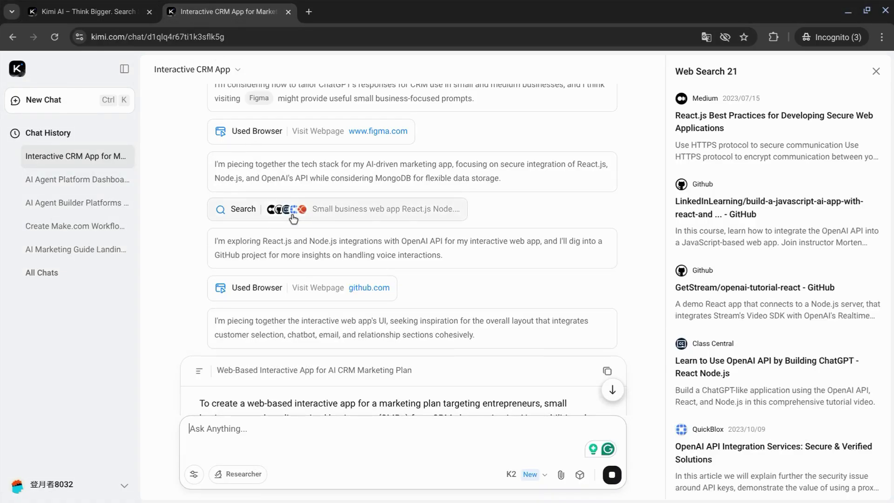
scroll(293, 218, up, 10)
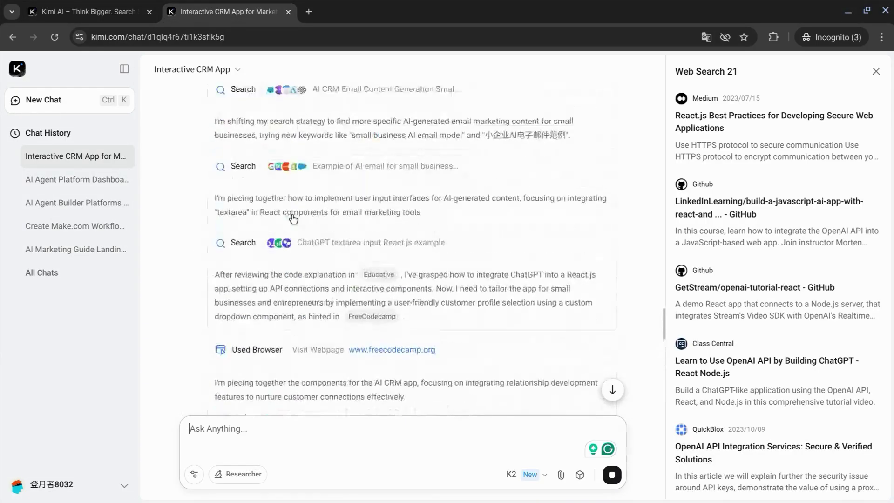
scroll(293, 218, up, 10)
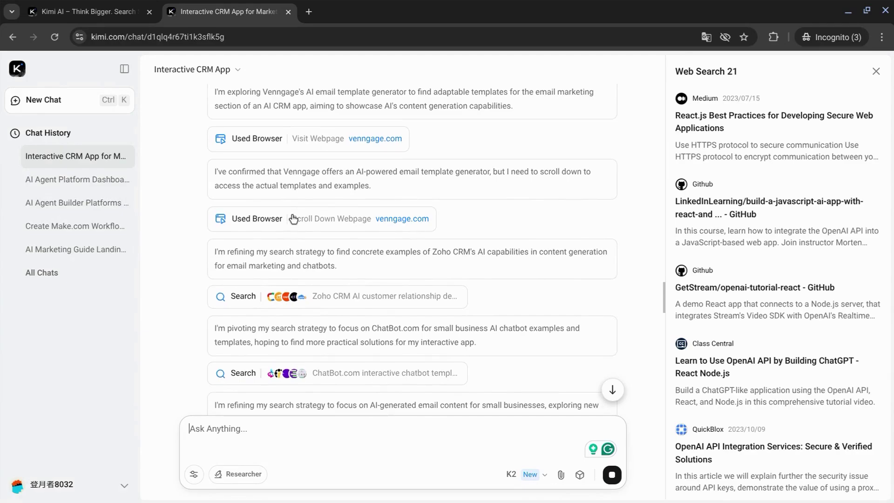
scroll(293, 218, up, 10)
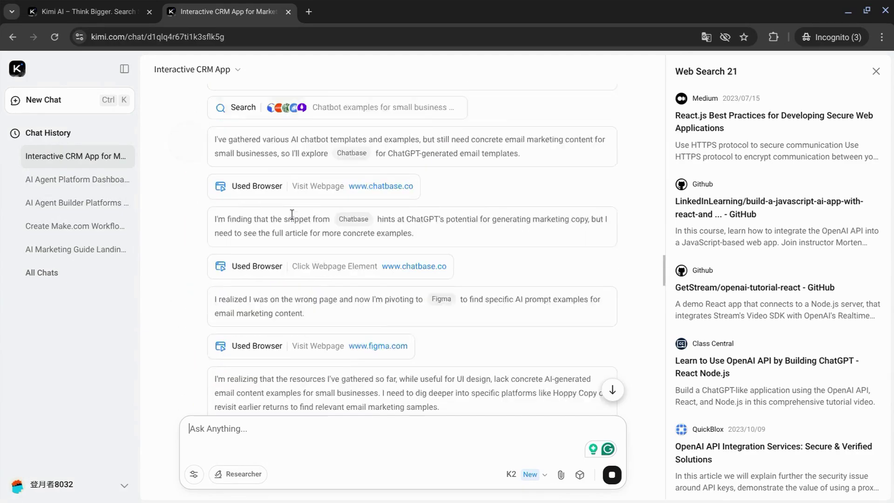
scroll(292, 214, up, 10)
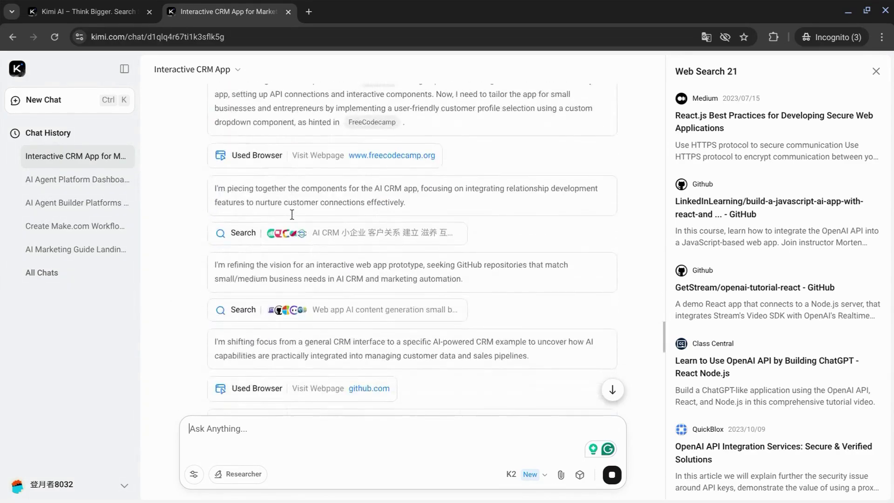
scroll(292, 215, down, 10)
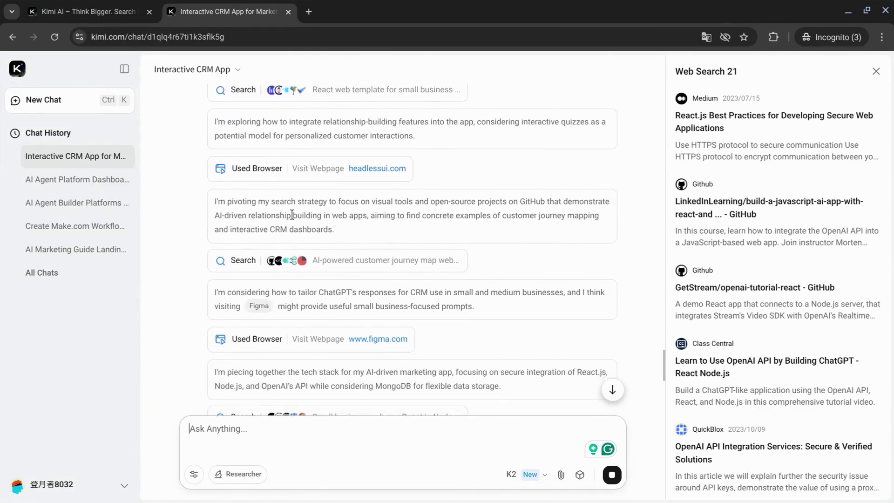
scroll(292, 215, down, 6)
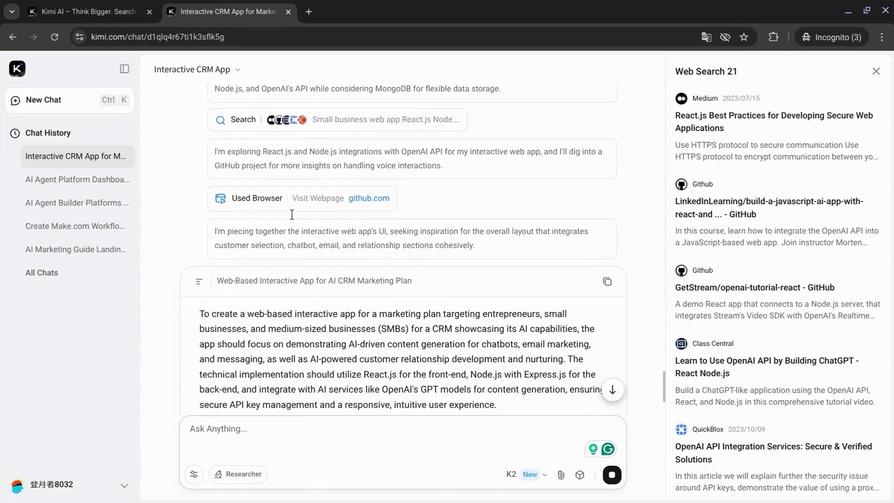
Step: Ask Researcher how to build a Make.com workflow posting microblog updates for new YouTube videos
scroll(292, 214, up, 3)
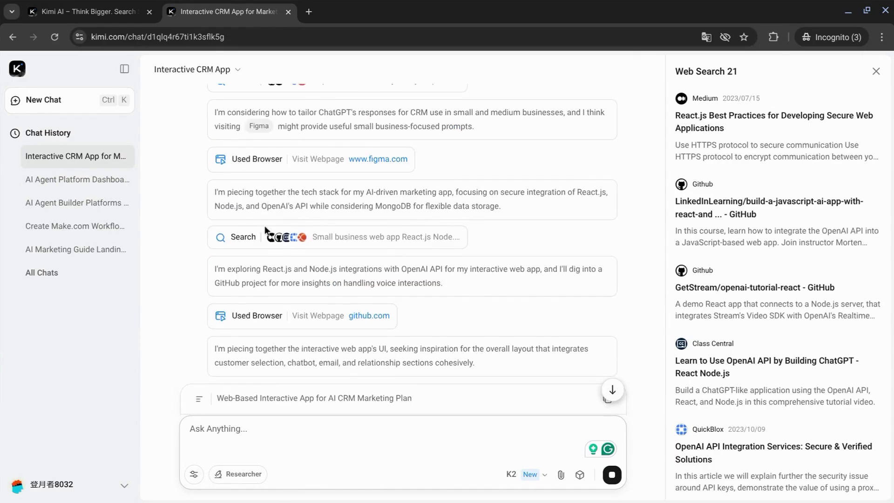
scroll(265, 229, up, 1)
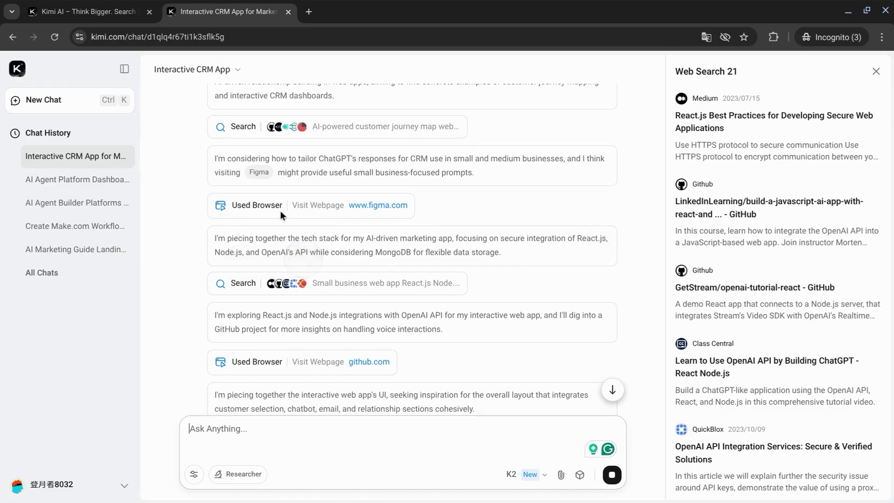
scroll(280, 211, down, 2)
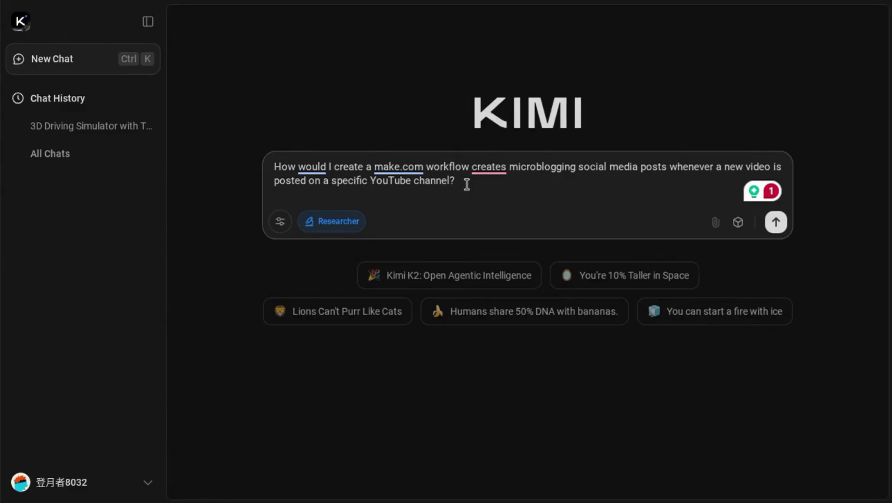
key(Return)
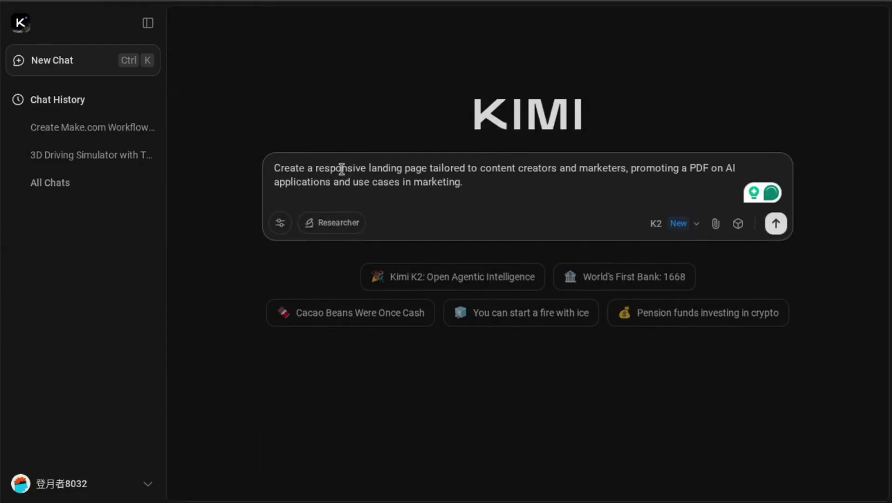
Step: Send K2 the prompt for a responsive landing page promoting an AI-in-marketing PDF
key(Return)
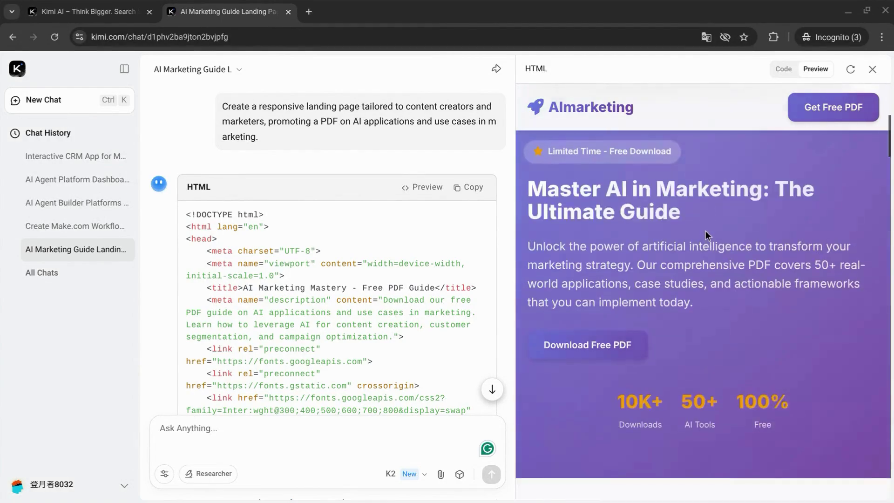
Step: Scroll through the AI Marketing Mastery landing page in the Preview pane
scroll(705, 230, down, 15)
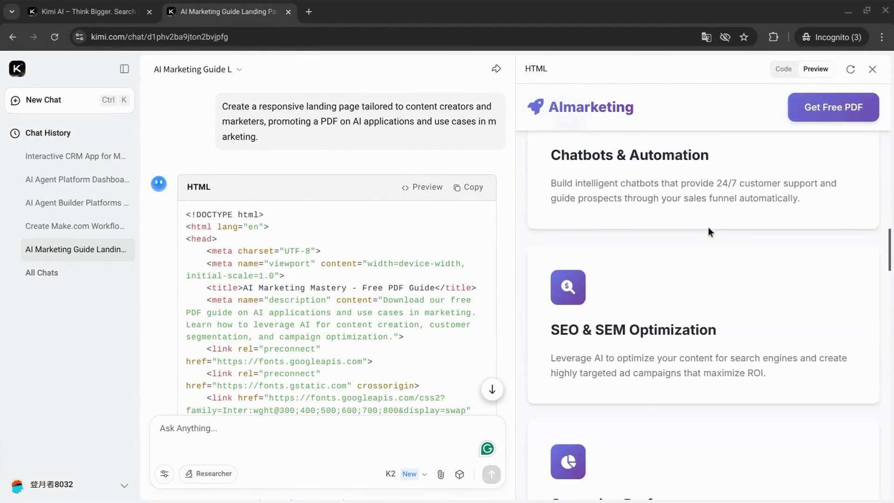
scroll(713, 238, up, 10)
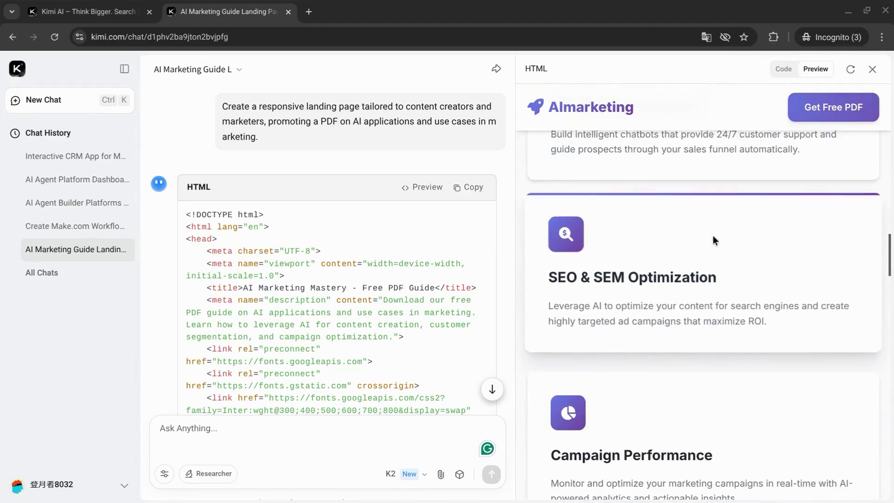
scroll(713, 235, up, 10)
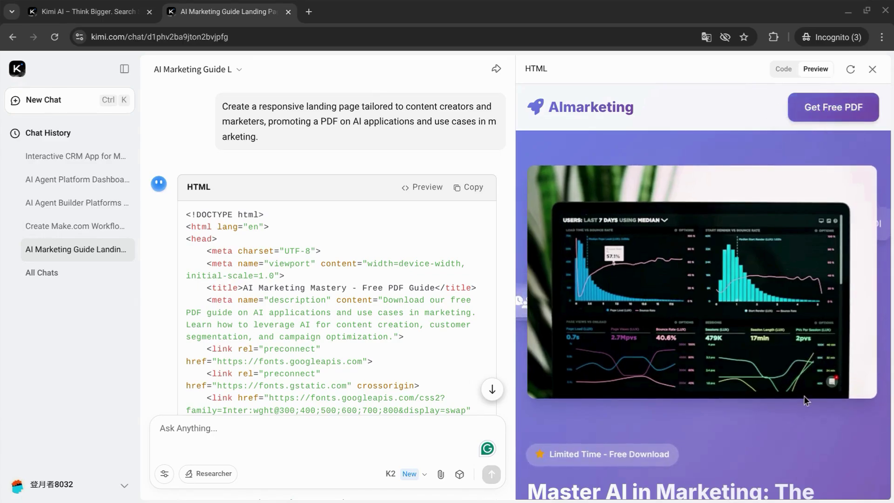
scroll(805, 401, down, 3)
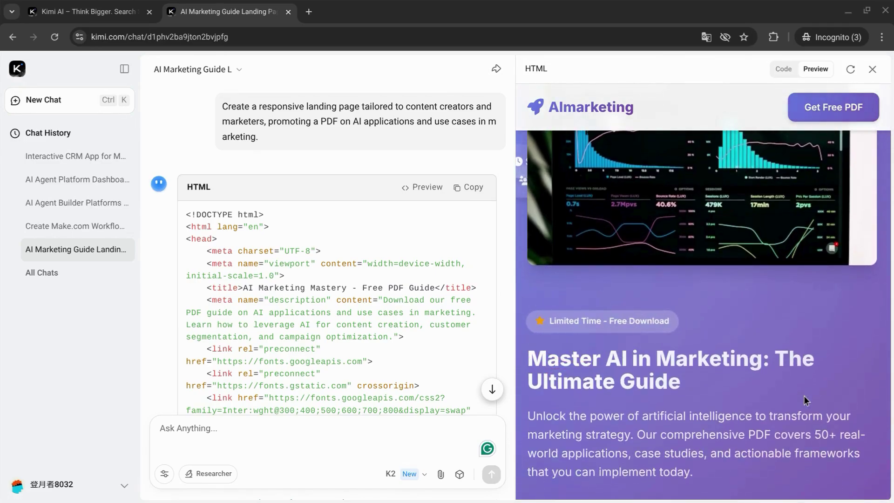
scroll(805, 398, down, 3)
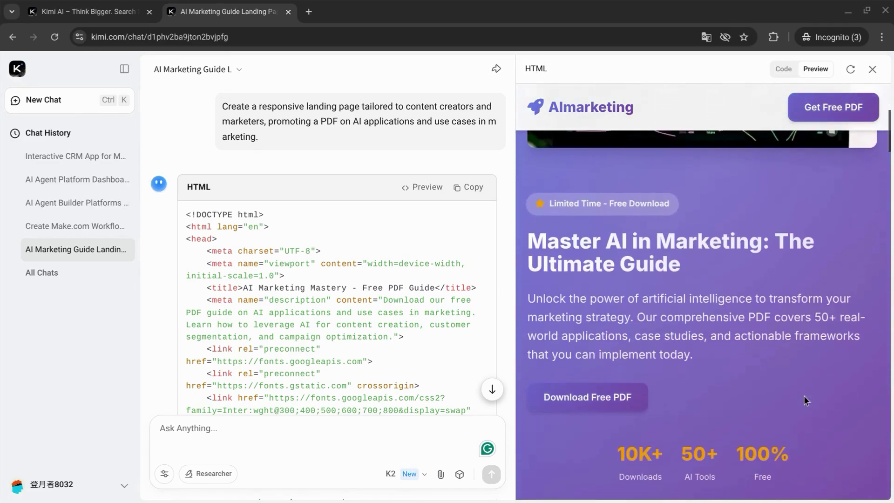
scroll(804, 400, down, 2)
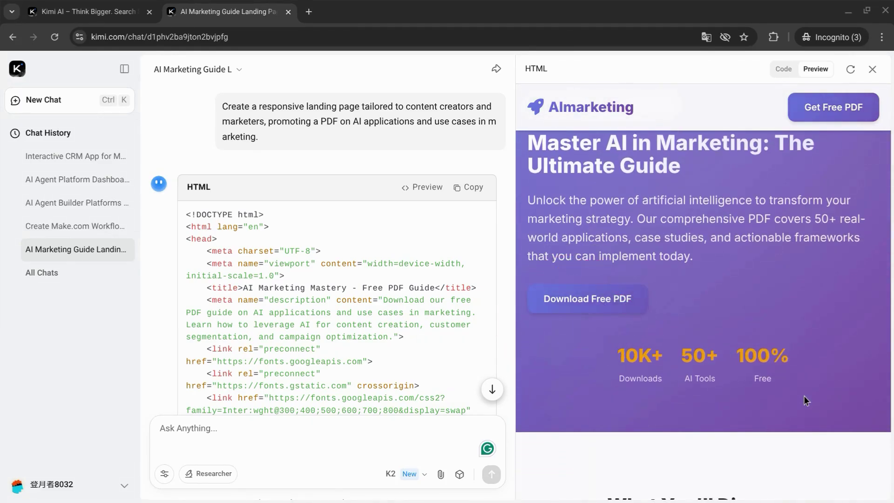
scroll(804, 400, down, 3)
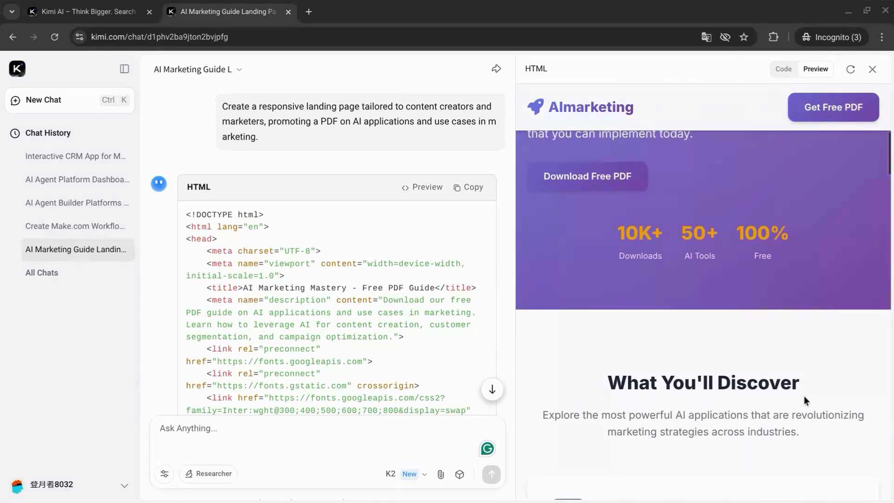
scroll(843, 383, down, 6)
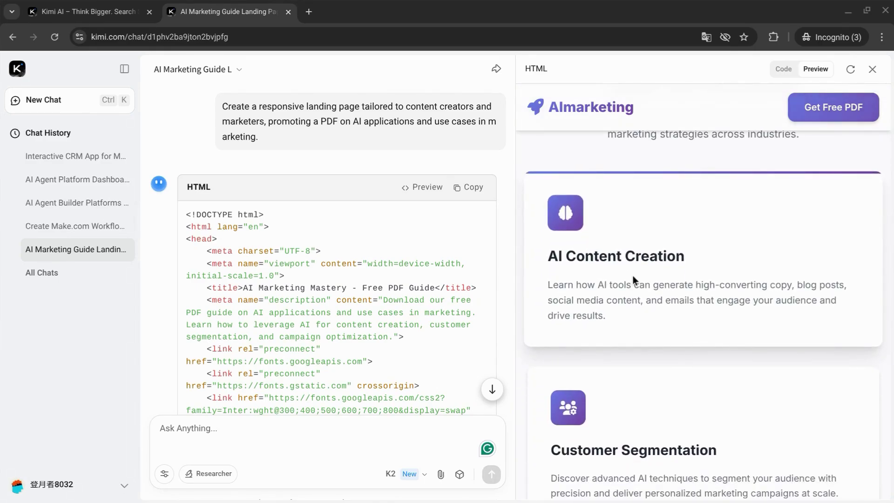
scroll(633, 276, down, 1)
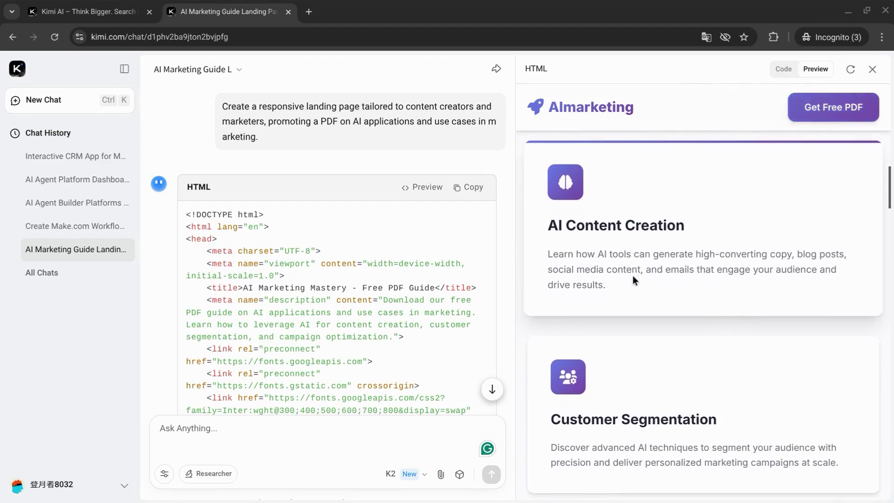
scroll(633, 275, down, 7)
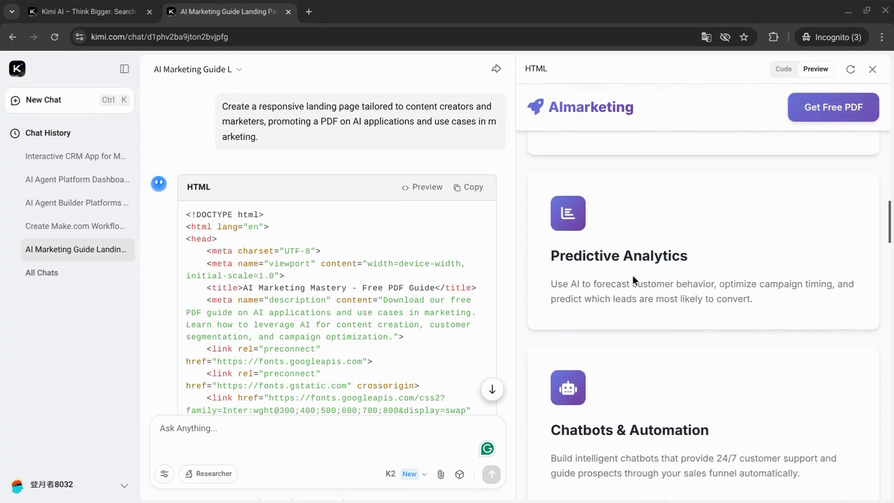
scroll(632, 275, down, 20)
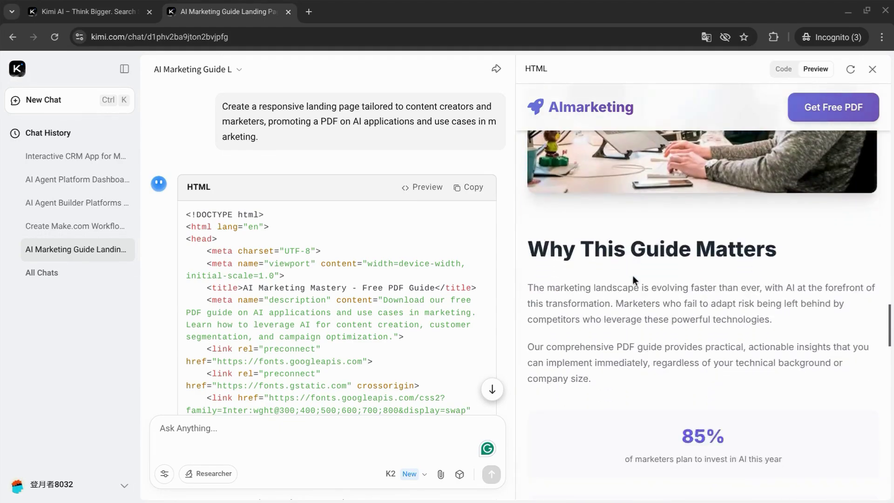
scroll(632, 275, down, 5)
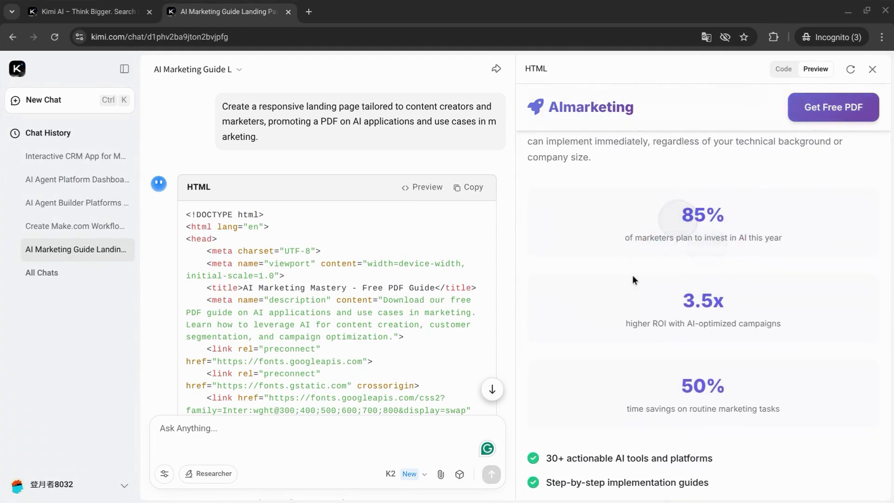
scroll(632, 276, down, 6)
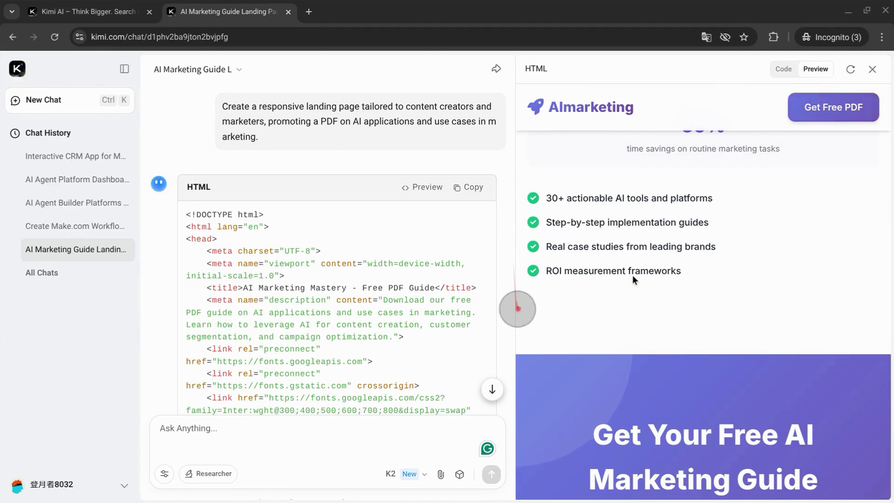
scroll(632, 275, down, 7)
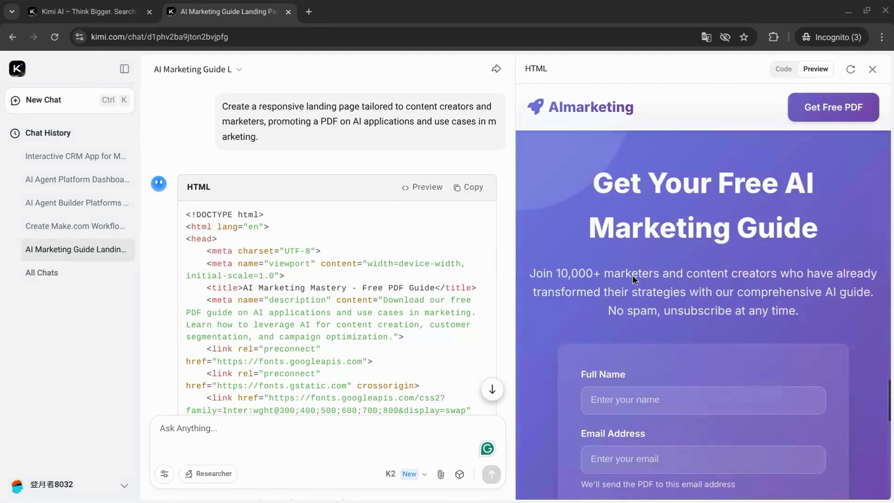
scroll(633, 276, down, 3)
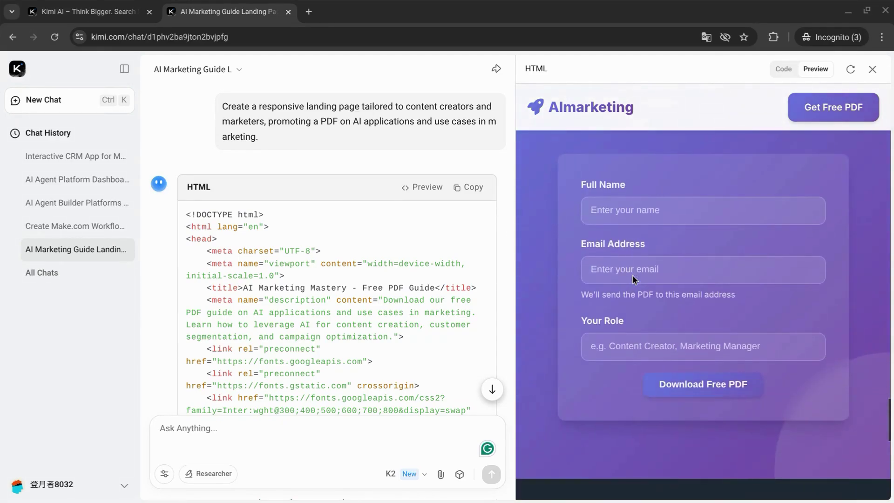
Step: Submit the empty Download Free PDF form to confirm Full Name is required, then view the footer
click(674, 394)
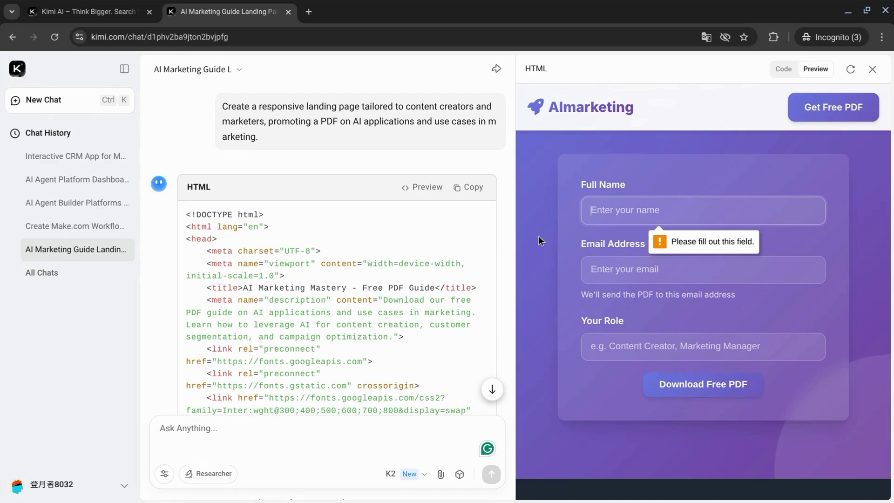
scroll(562, 250, down, 10)
scroll(564, 254, down, 4)
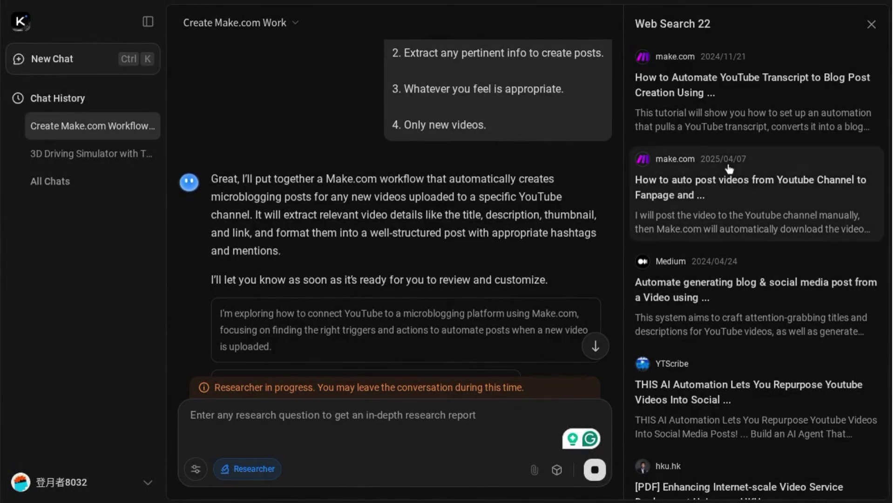
Step: Browse the Web Search sources while Researcher compiles the Make.com microblogging report
scroll(729, 204, down, 2)
scroll(729, 207, down, 8)
scroll(534, 230, down, 2)
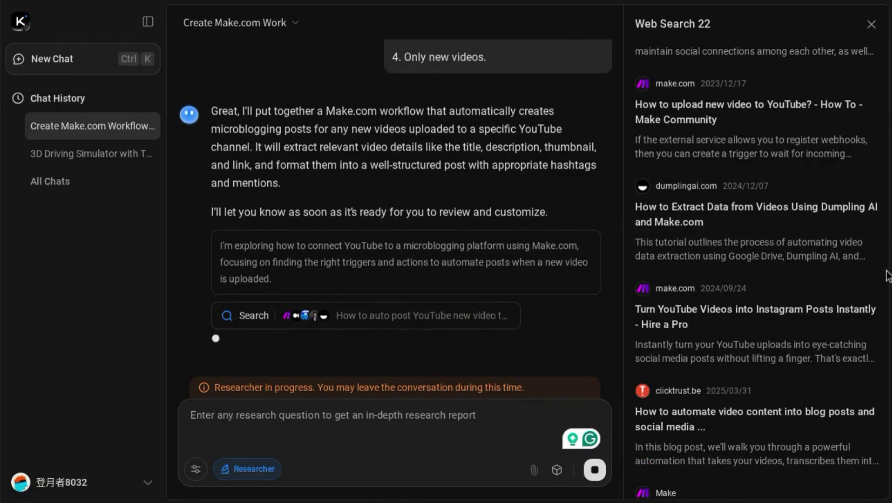
scroll(767, 293, down, 20)
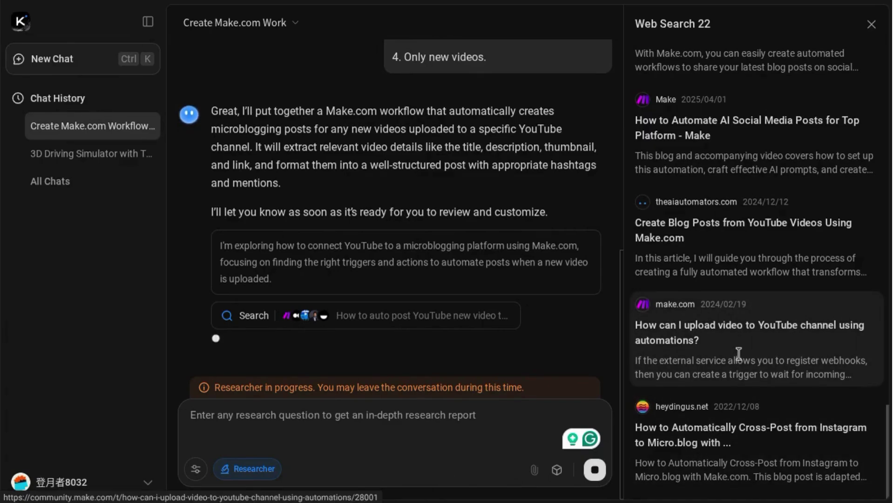
scroll(739, 354, up, 10)
scroll(739, 354, up, 15)
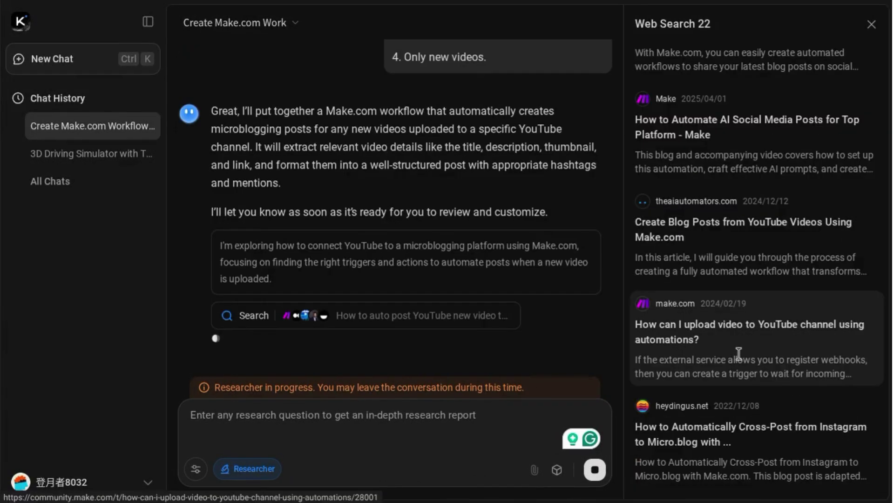
scroll(738, 355, up, 10)
scroll(738, 355, up, 10)
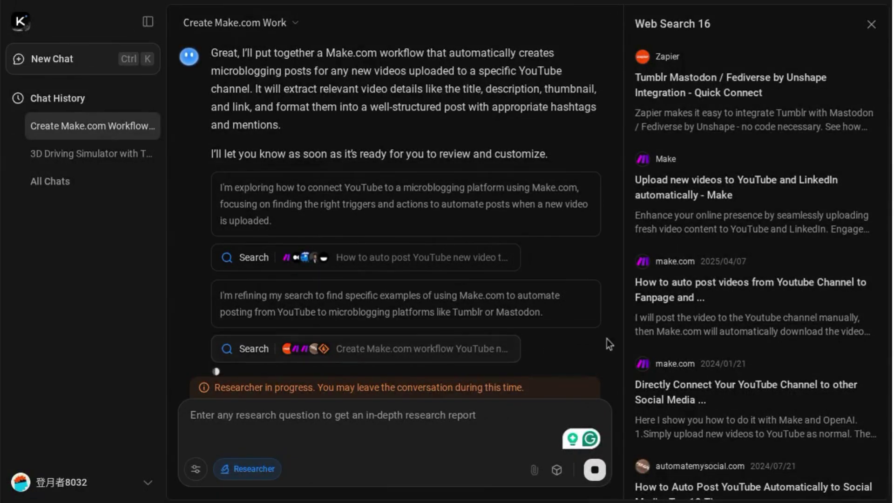
scroll(808, 309, down, 15)
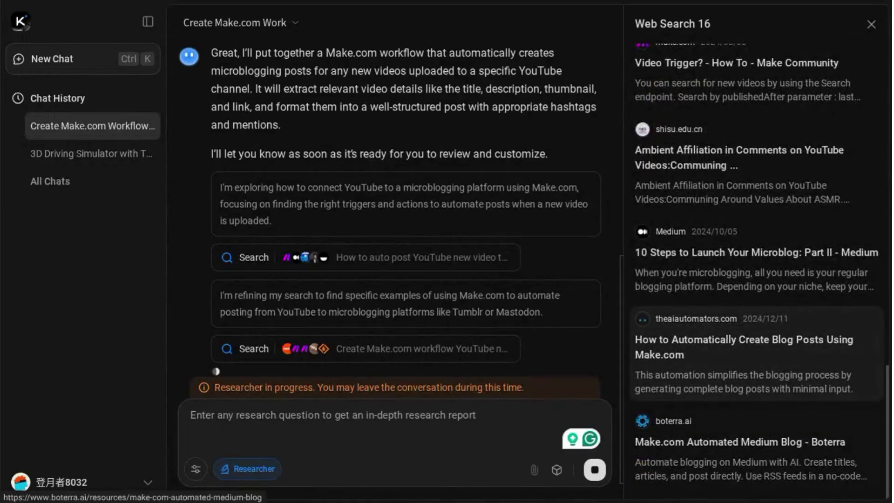
scroll(499, 324, down, 1)
scroll(810, 316, up, 8)
scroll(810, 315, down, 3)
scroll(810, 315, down, 8)
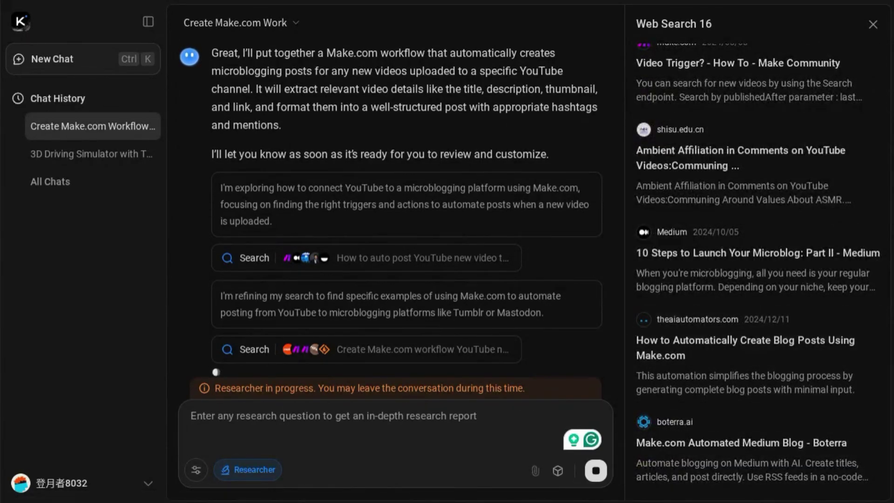
scroll(500, 326, down, 1)
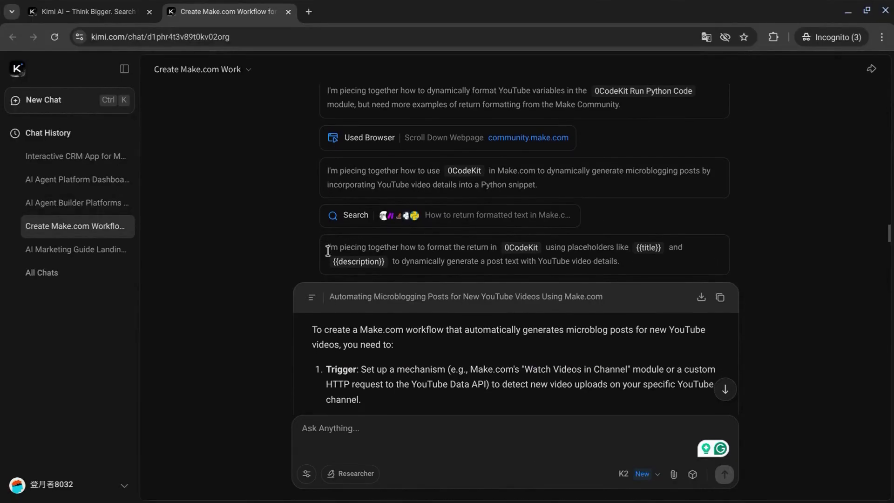
scroll(328, 252, down, 3)
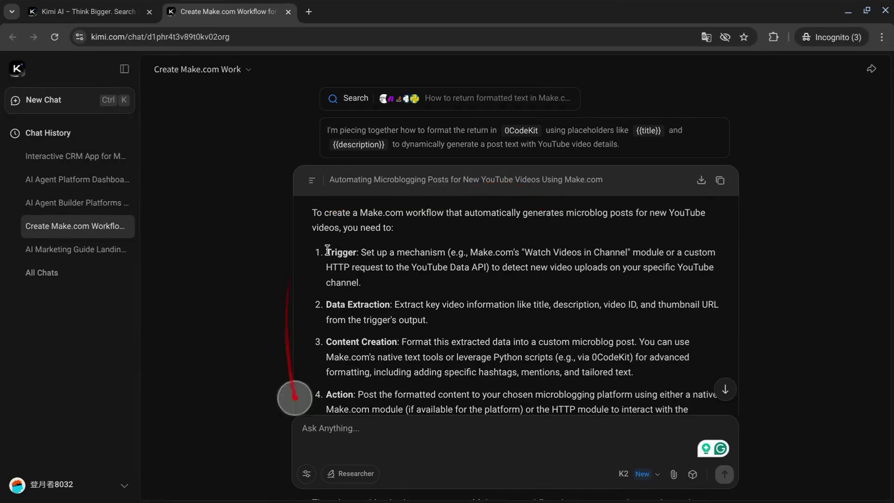
Step: Read the report to its end and open the Interactive Report preview beside the chat
scroll(328, 251, down, 5)
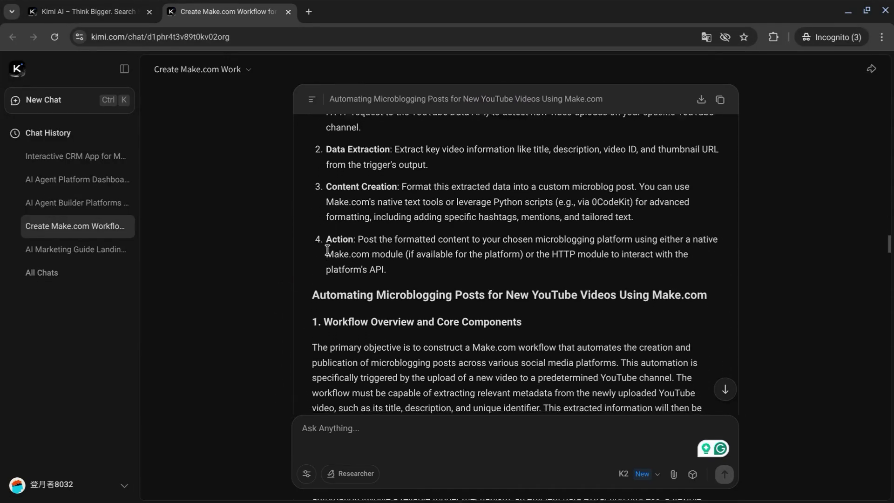
scroll(328, 251, down, 1)
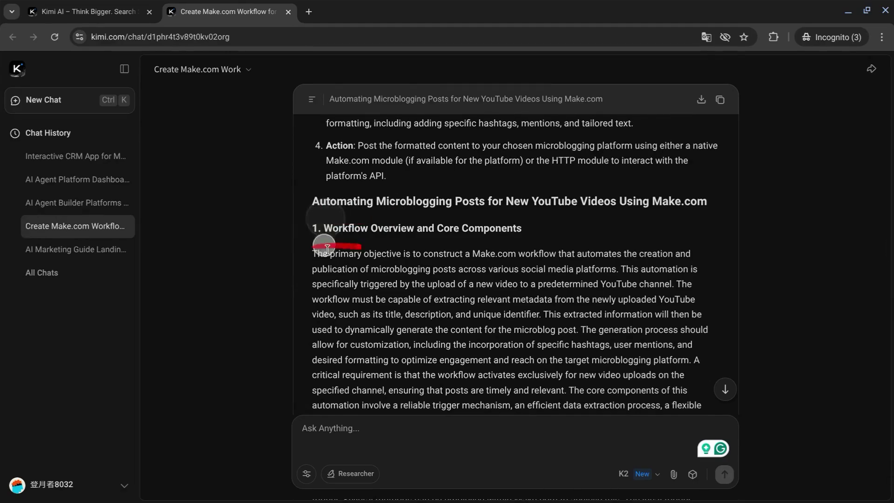
scroll(328, 251, down, 10)
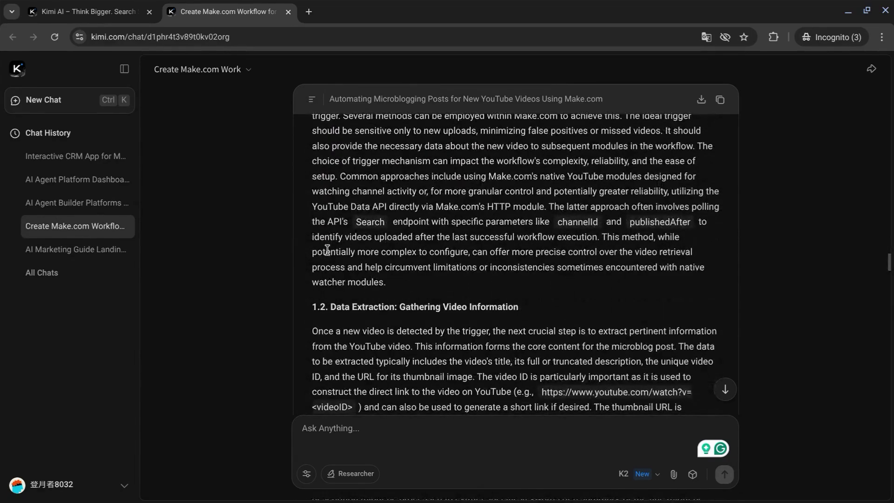
scroll(328, 250, down, 20)
scroll(328, 250, up, 6)
scroll(328, 250, up, 7)
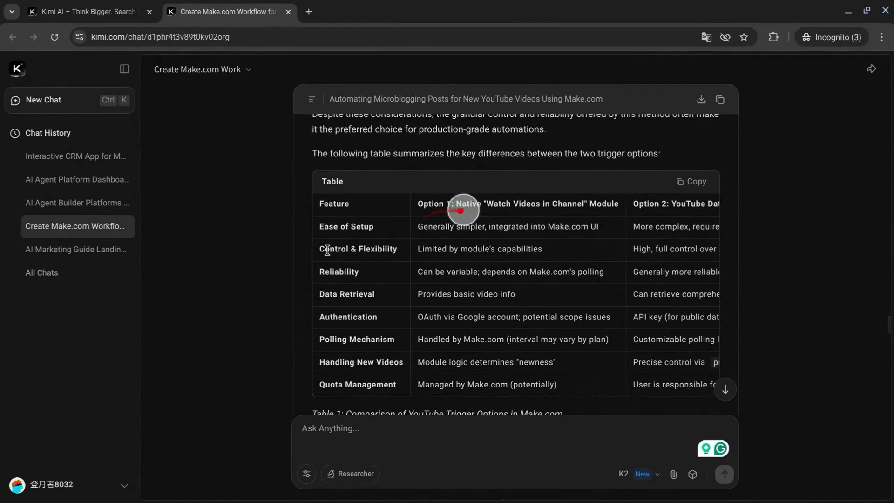
scroll(327, 250, down, 2)
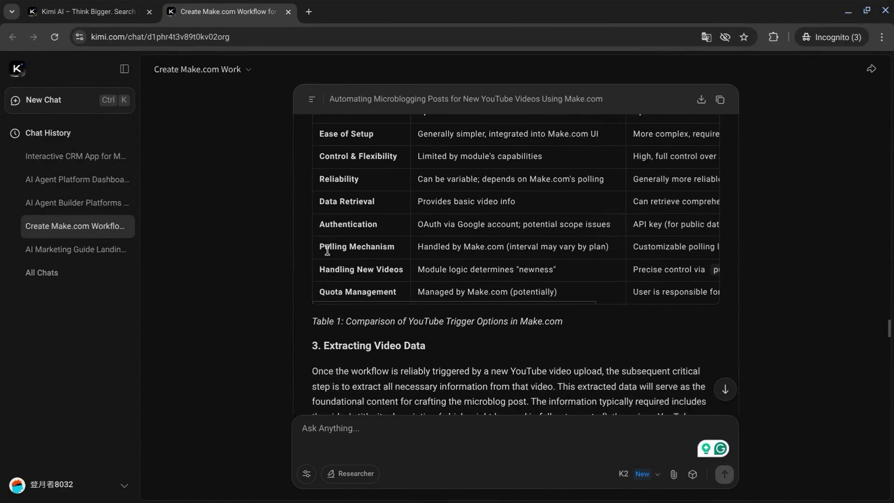
scroll(327, 250, down, 18)
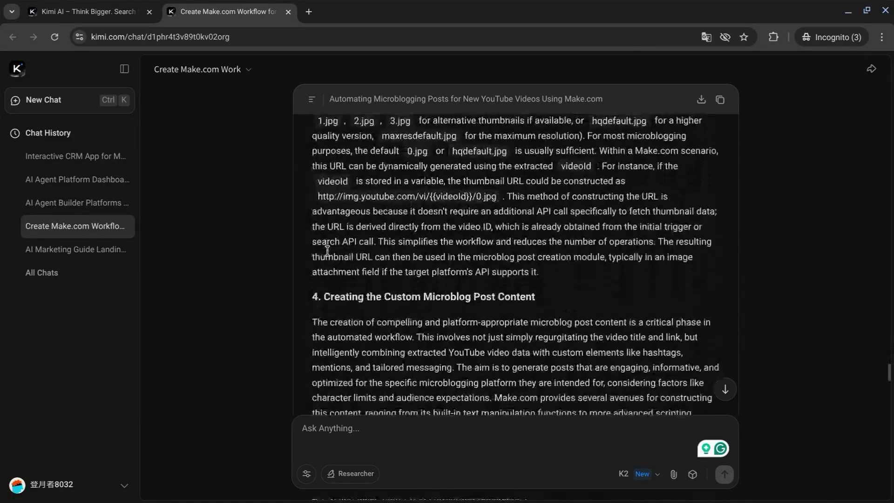
scroll(328, 250, down, 20)
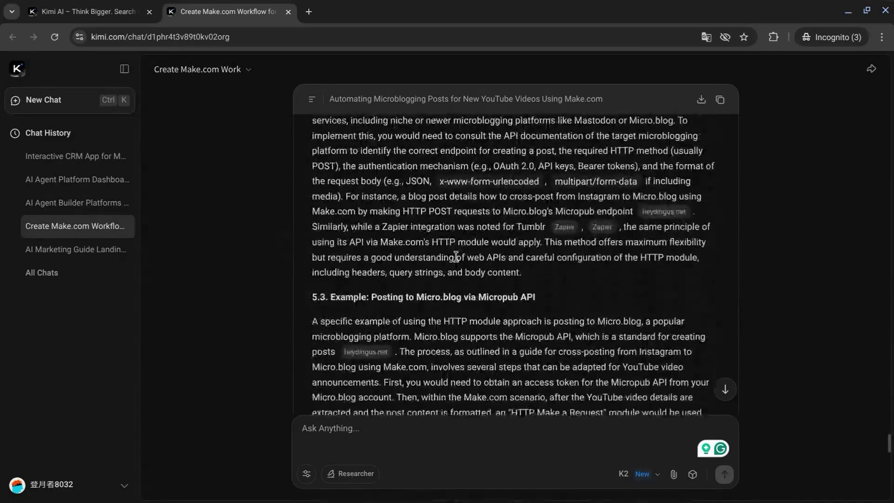
scroll(456, 257, down, 15)
click(519, 256)
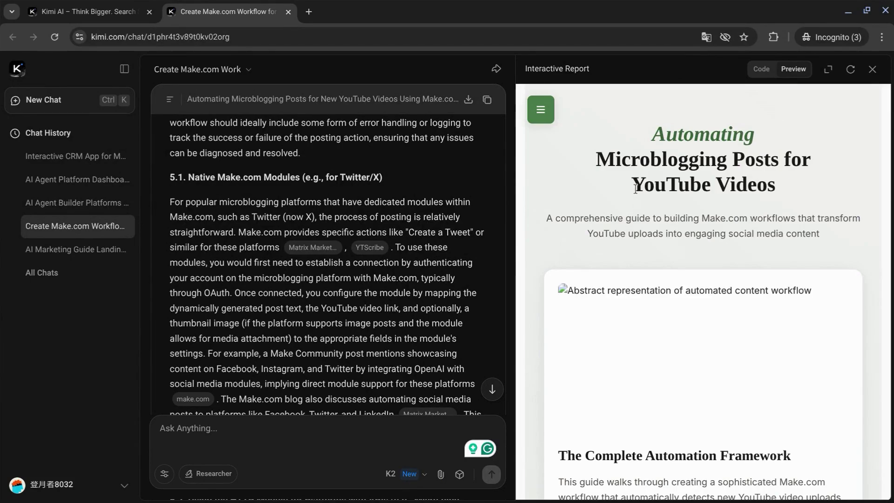
Step: Switch the Interactive Report from Code back to Preview and scroll the rendered report
click(757, 70)
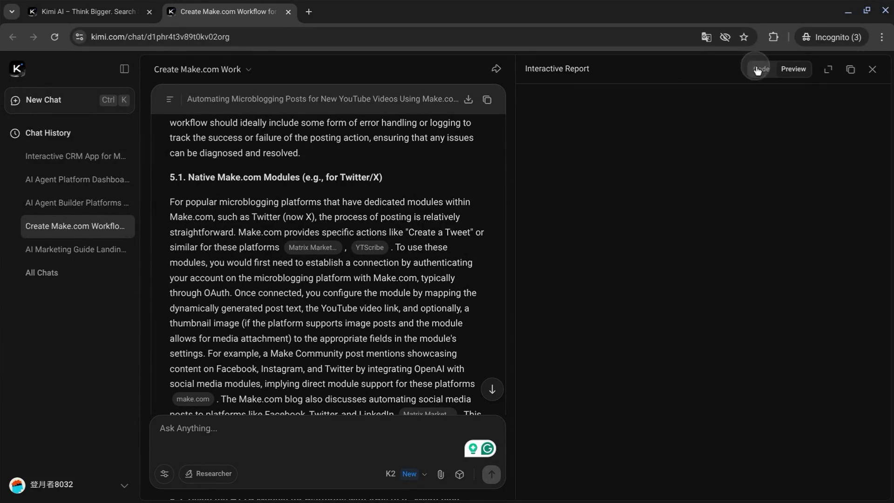
click(794, 69)
scroll(659, 196, down, 2)
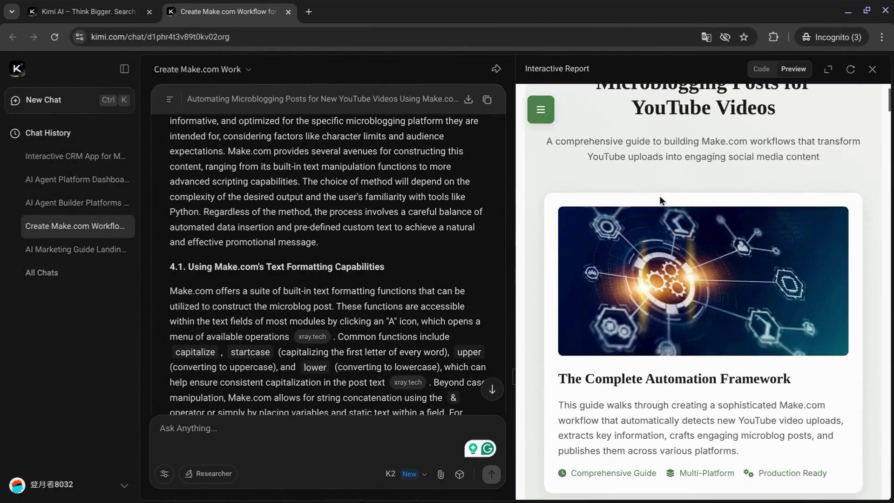
scroll(659, 196, down, 6)
scroll(659, 196, down, 10)
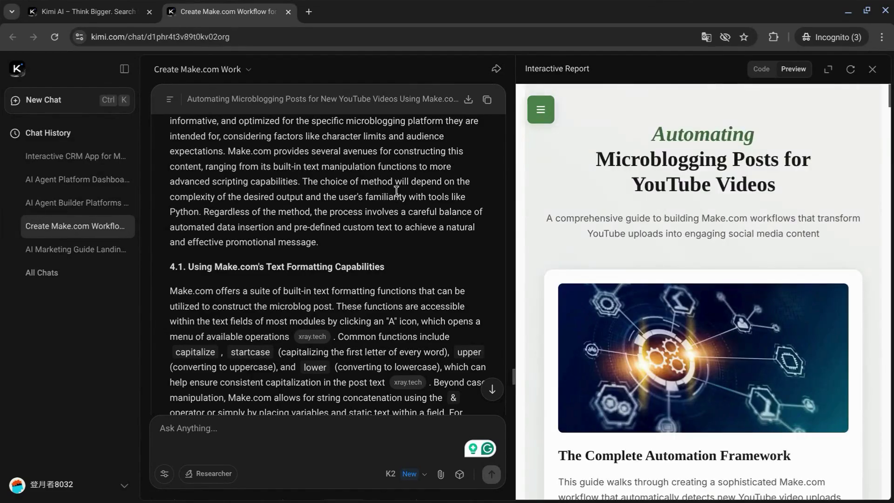
scroll(396, 191, up, 10)
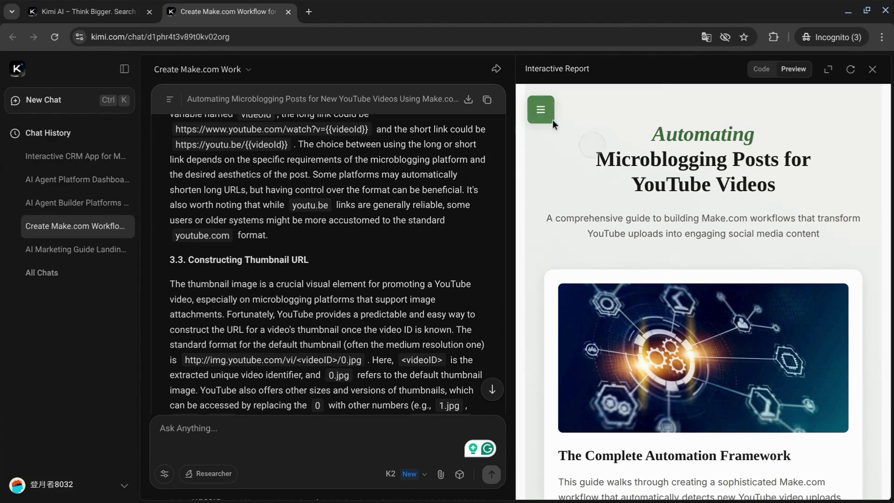
Step: Use the report's table of contents to jump to the Workflow Overview section
click(551, 118)
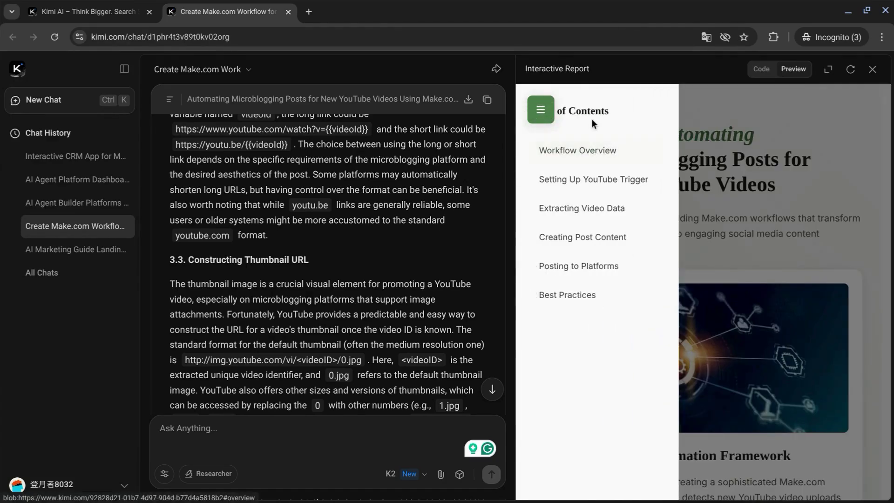
click(581, 238)
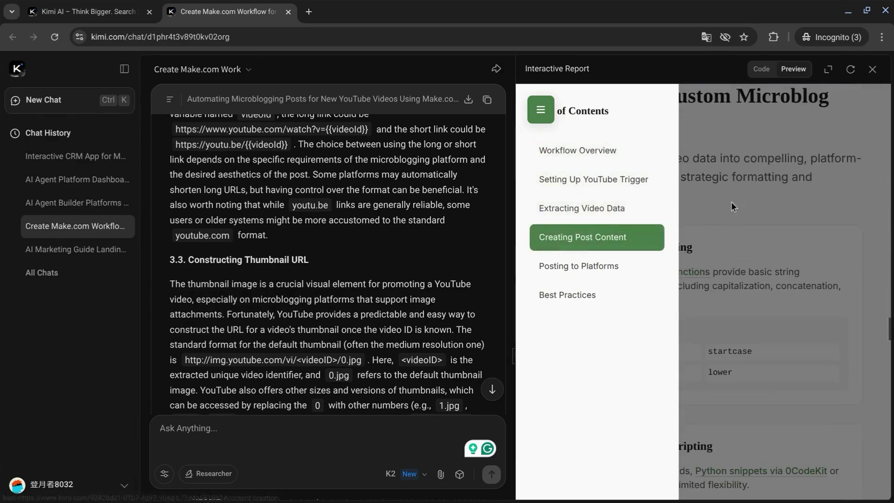
click(709, 180)
click(538, 107)
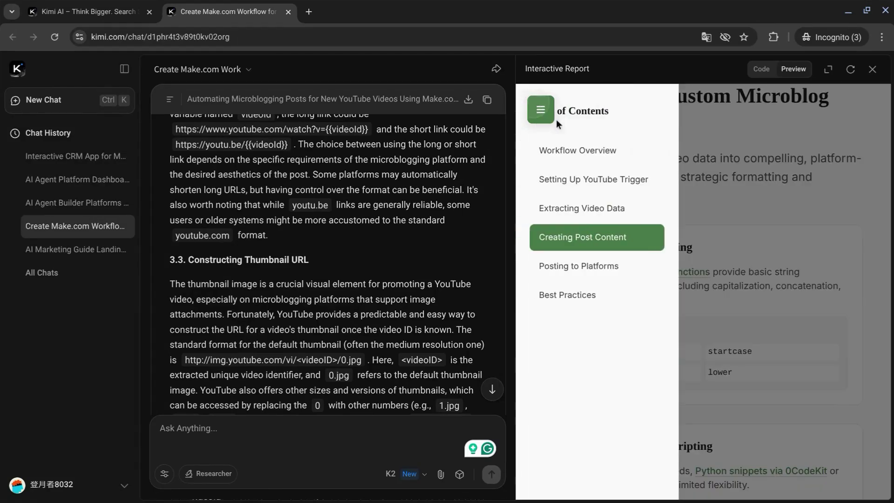
click(586, 151)
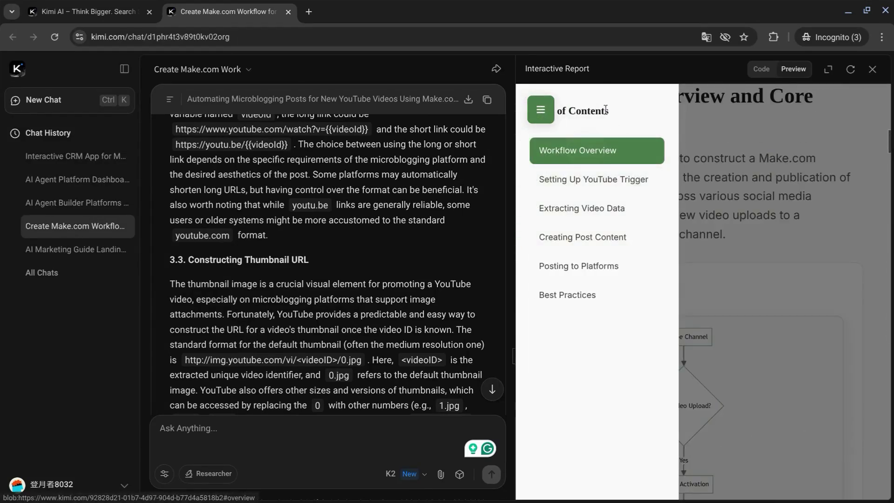
Step: Read the report's intro card, highlighting the Comprehensive Guide and Multi-Platform badges
scroll(677, 157, up, 5)
scroll(677, 158, up, 10)
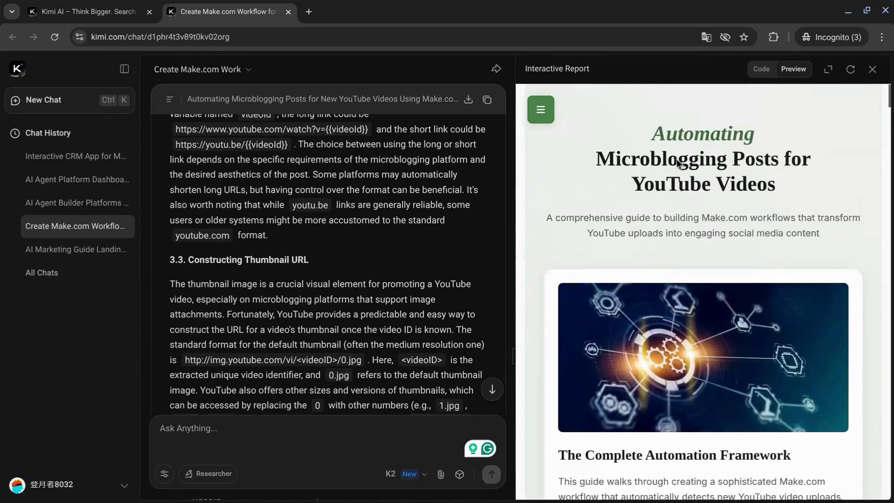
scroll(671, 162, down, 4)
scroll(671, 162, down, 1)
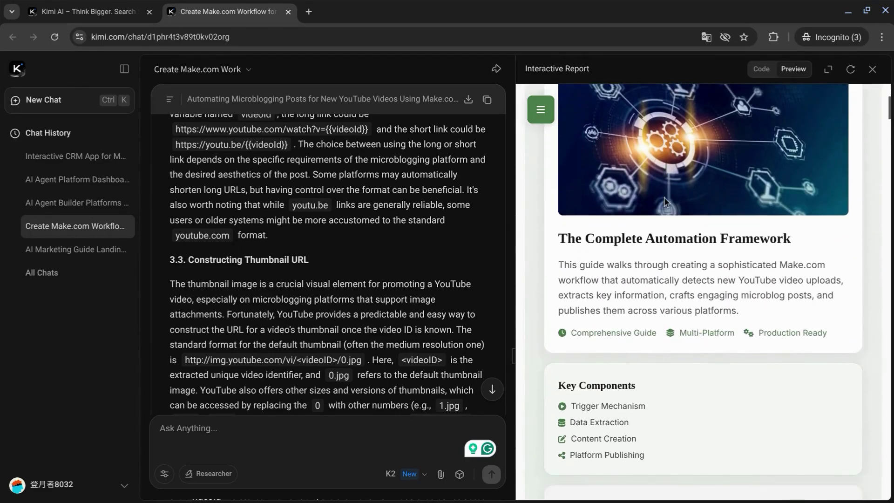
scroll(720, 209, down, 1)
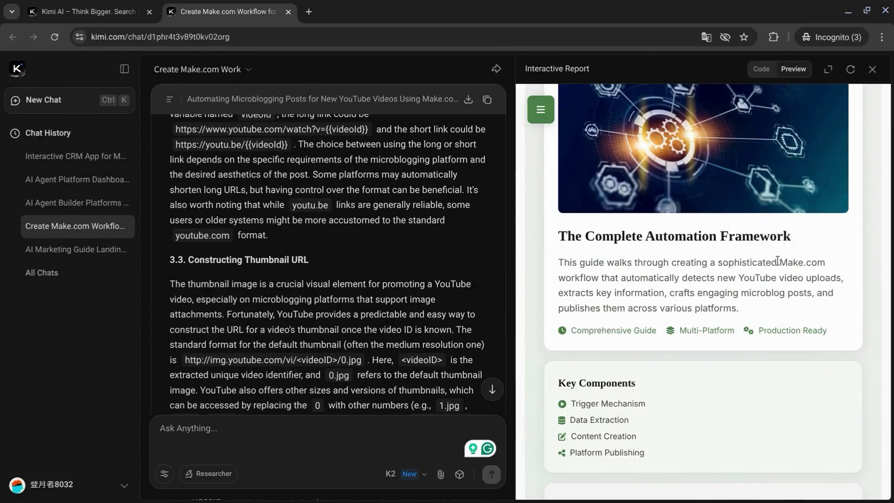
scroll(743, 251, down, 4)
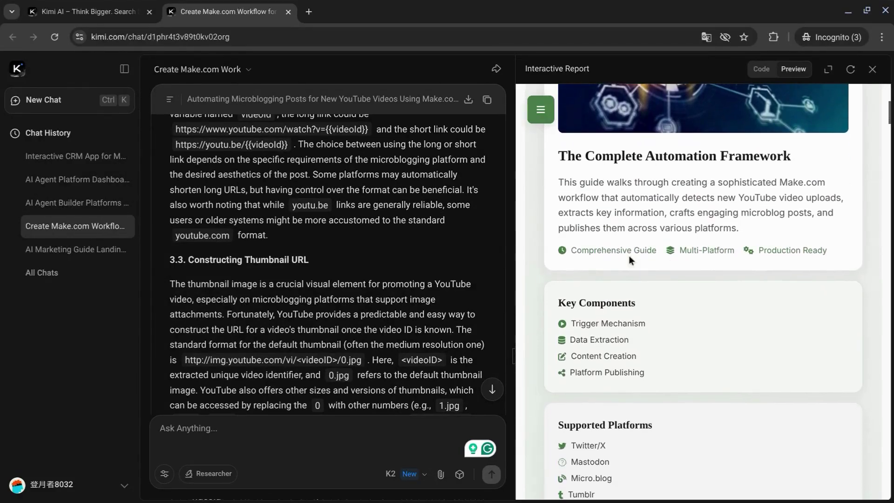
drag(572, 252, 737, 247)
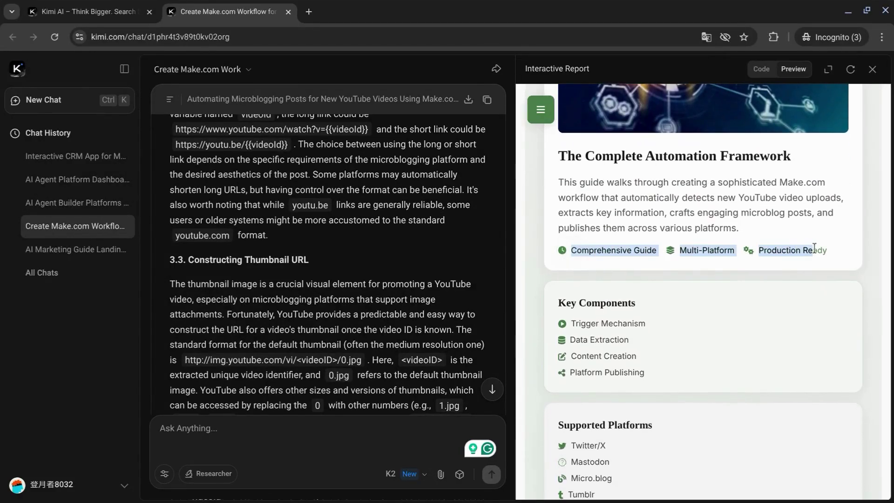
scroll(774, 250, down, 3)
click(647, 217)
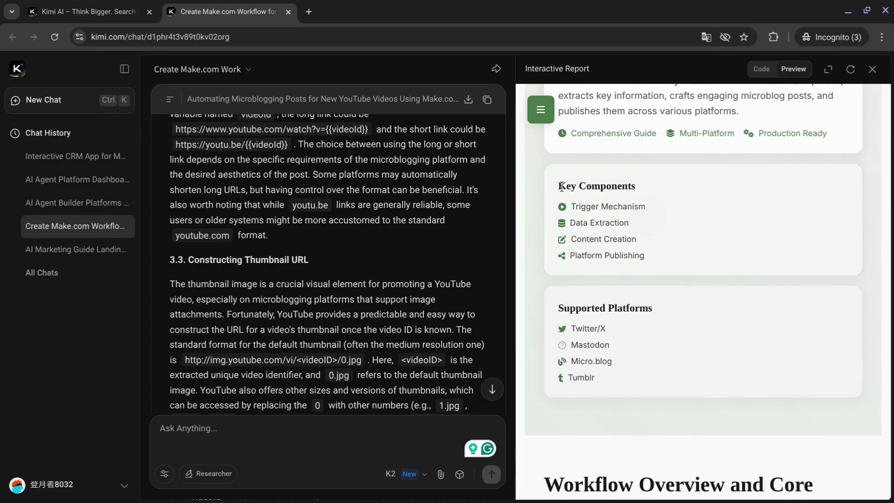
Step: Scroll past Key Components and Supported Platforms to the Workflow Architecture flowchart
drag(603, 203, 649, 266)
scroll(649, 266, down, 2)
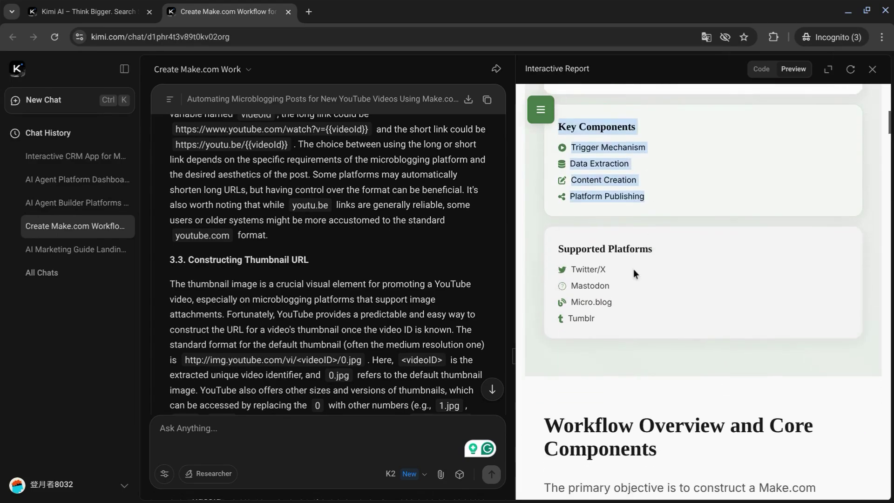
click(633, 269)
scroll(591, 256, down, 5)
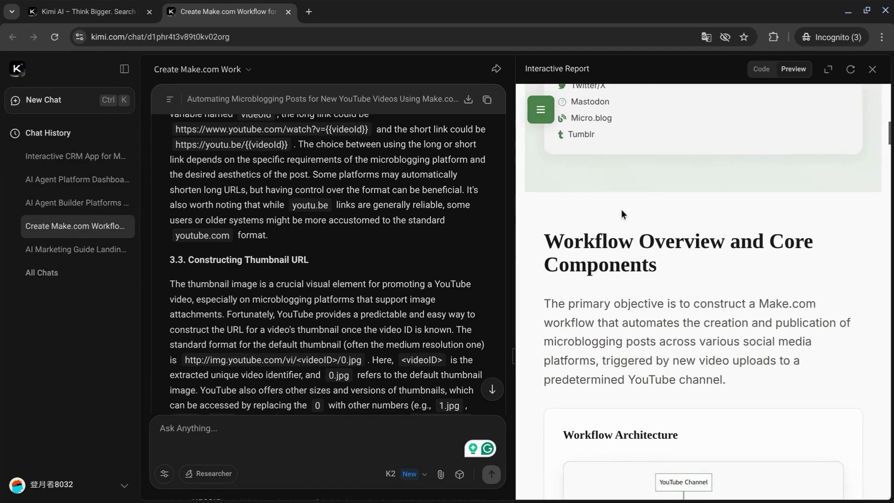
scroll(622, 246, down, 4)
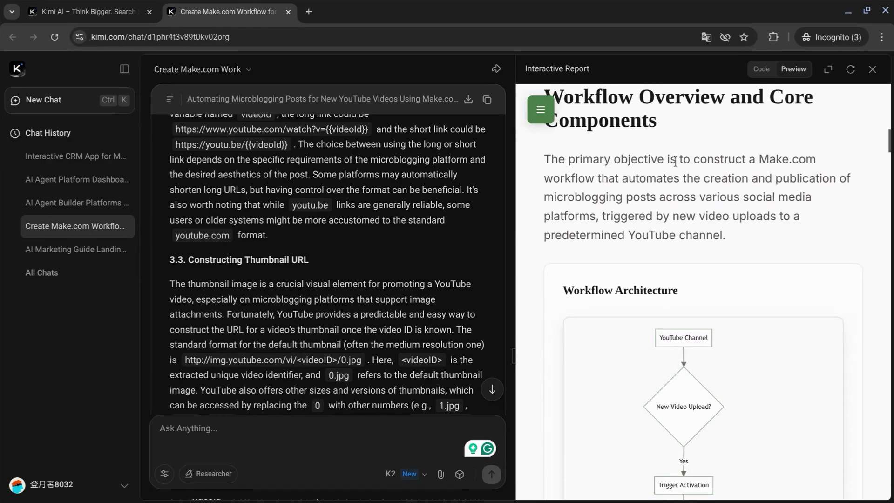
scroll(844, 173, down, 4)
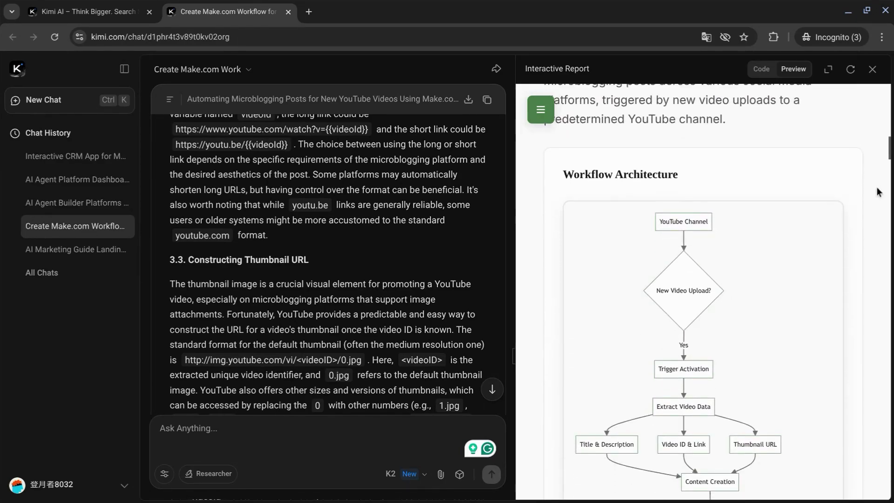
Step: Zoom into the Workflow Architecture flowchart
scroll(874, 194, down, 1)
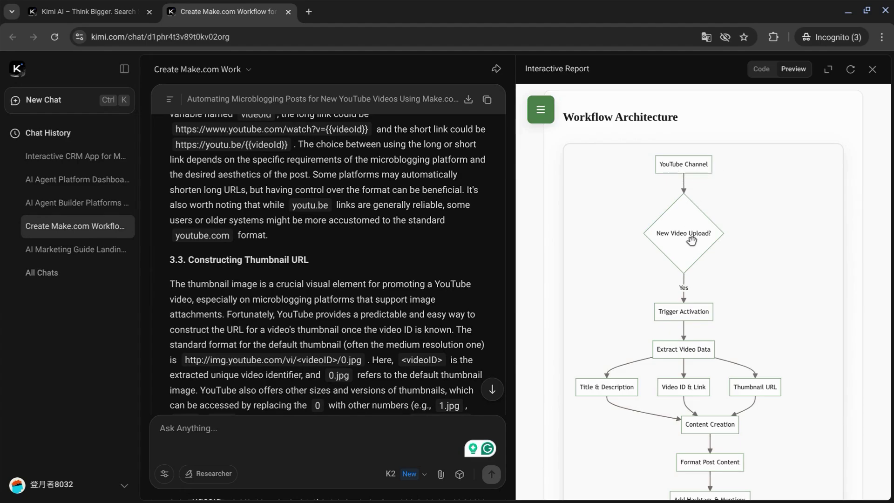
scroll(694, 242, up, 3)
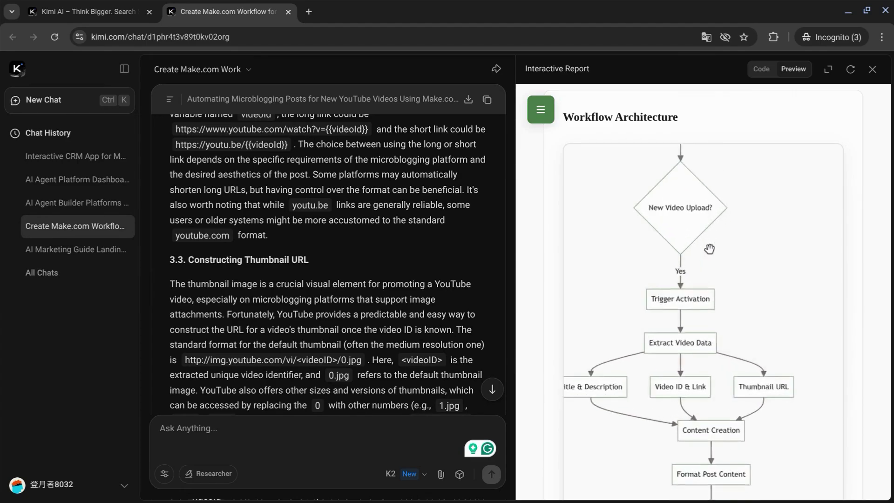
scroll(708, 247, up, 3)
scroll(705, 240, down, 5)
scroll(705, 238, up, 2)
scroll(705, 239, up, 2)
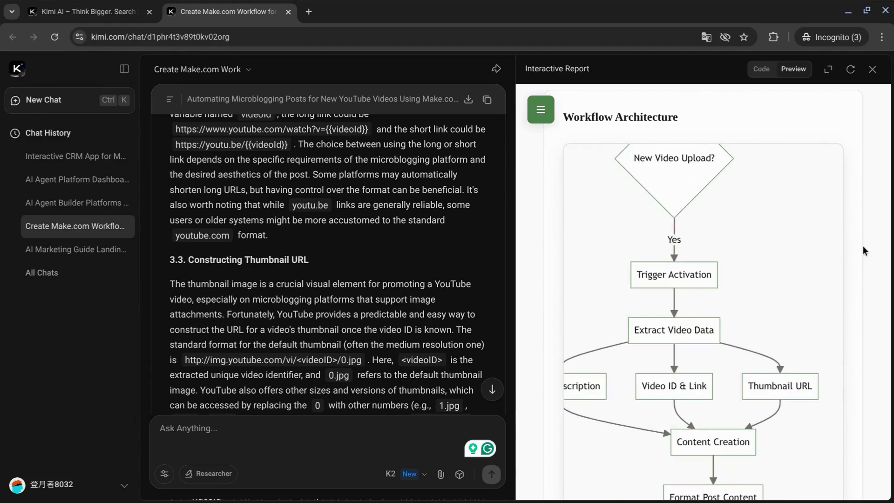
scroll(862, 245, down, 3)
Step: Pan the flowchart down to the Platform Selection branches ending in Mastodon and Micro.blog
drag(678, 269, 745, 182)
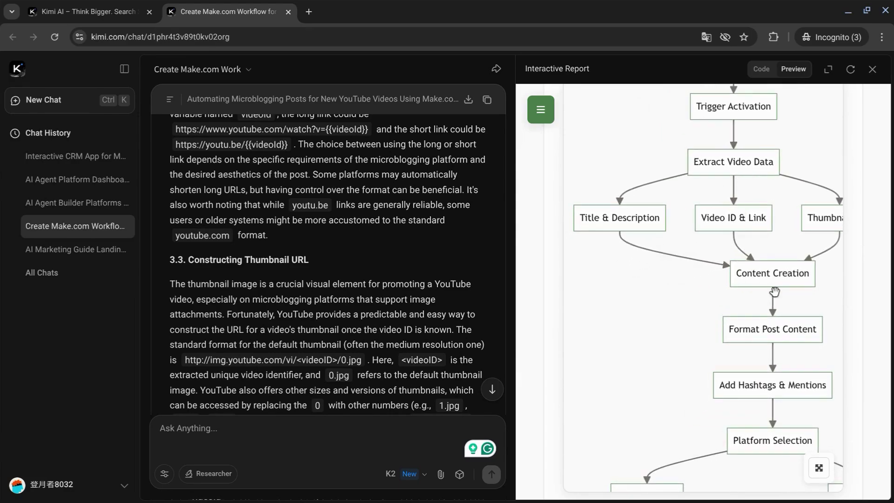
drag(783, 313, 702, 253)
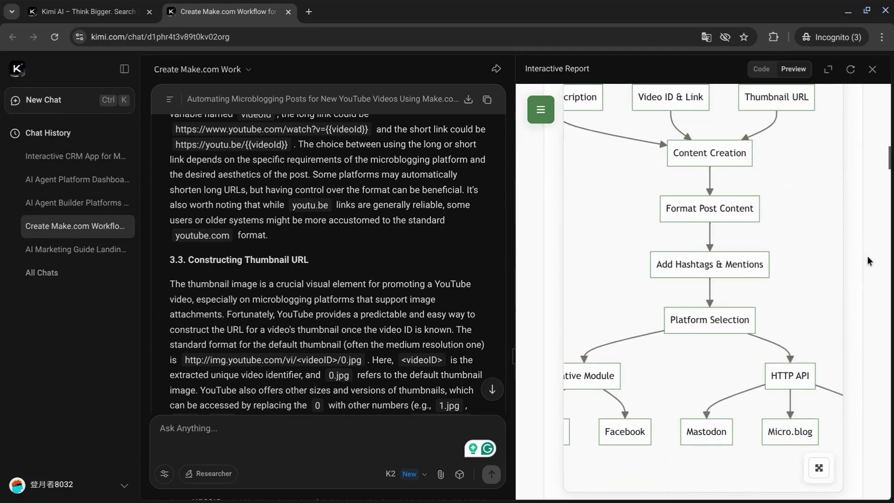
scroll(866, 256, down, 2)
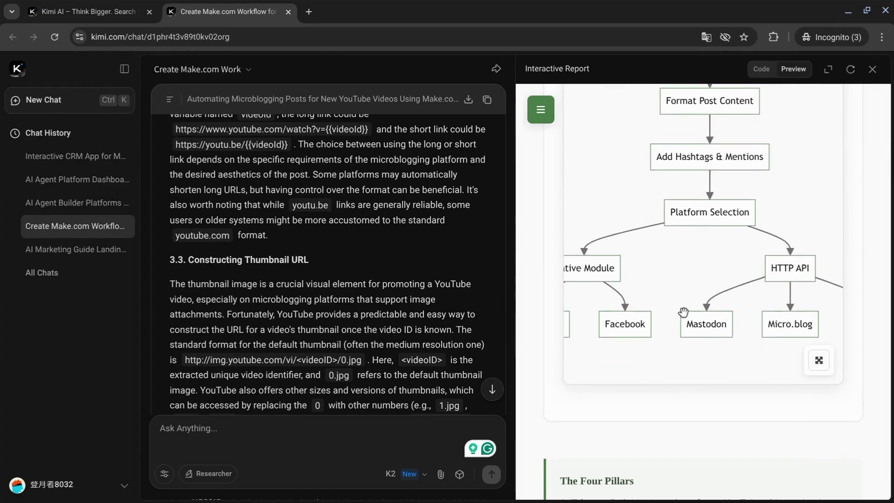
drag(642, 264, 685, 292)
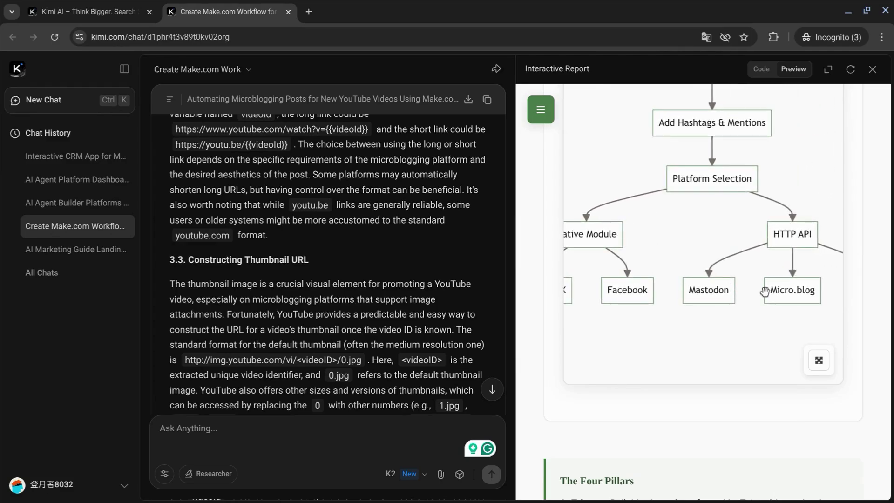
Step: Read down through The Four Pillars, the trigger comparison table and both trigger options
scroll(856, 284, down, 7)
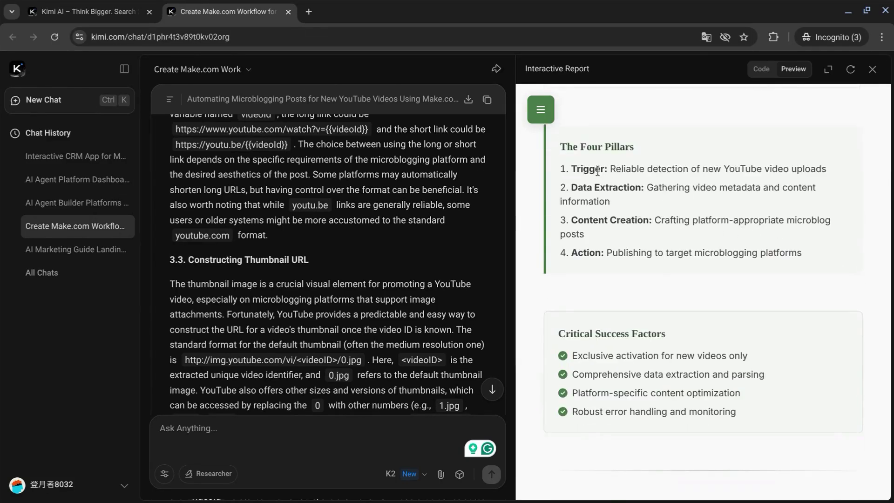
scroll(595, 175, down, 1)
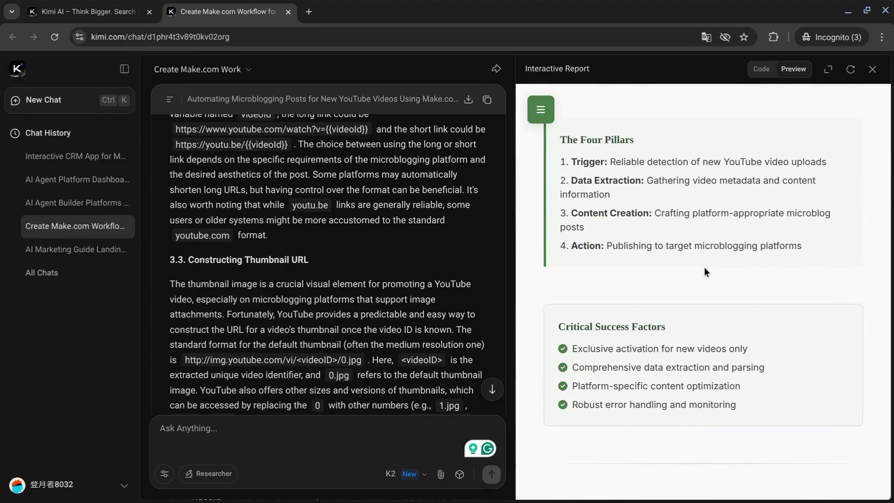
scroll(704, 269, down, 4)
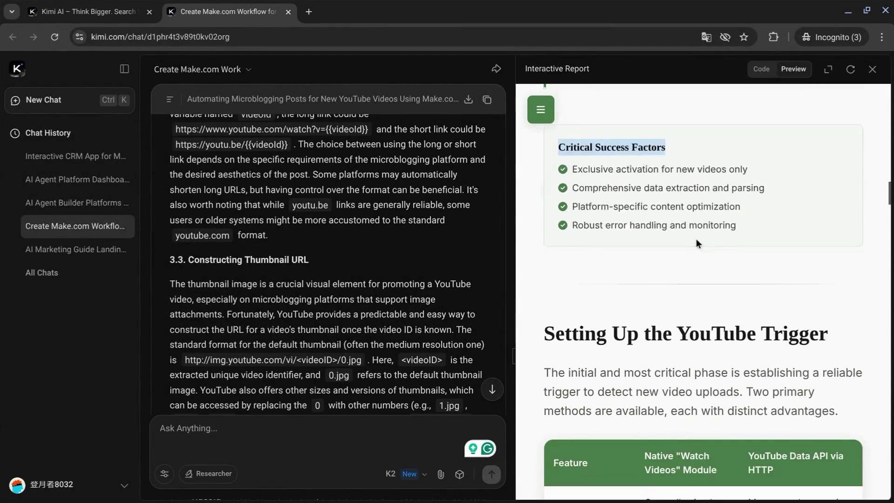
scroll(696, 239, down, 5)
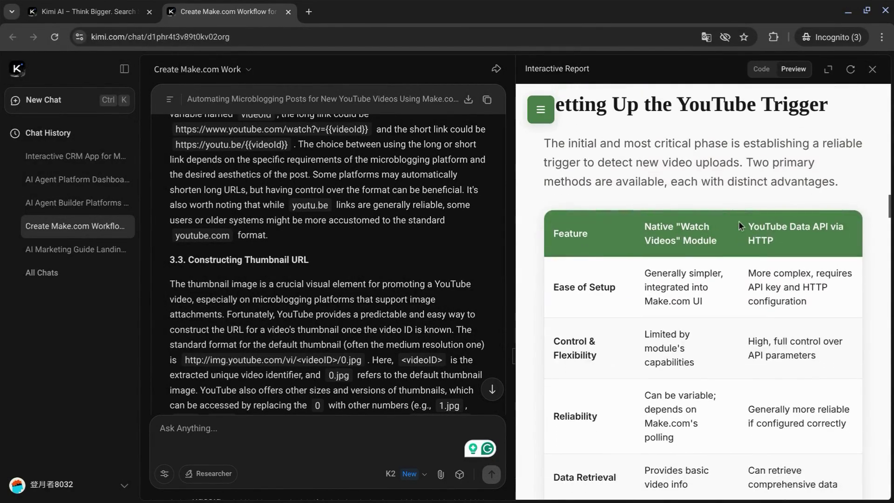
scroll(775, 209, down, 2)
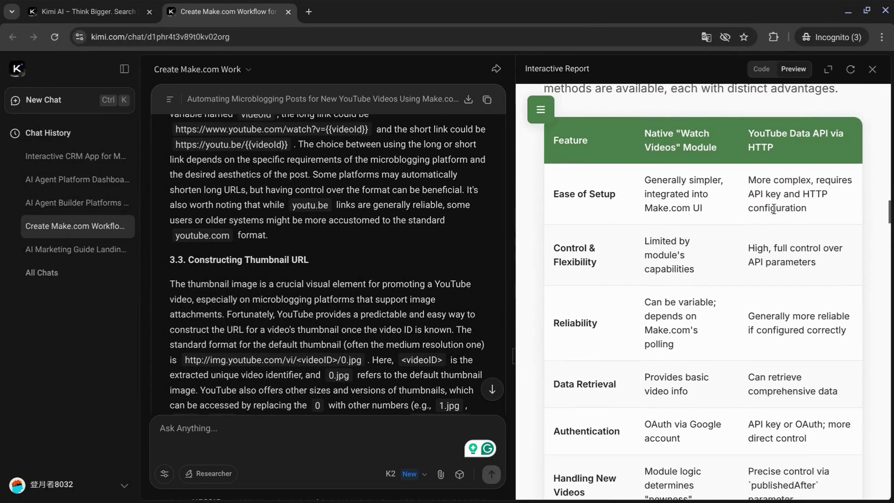
scroll(773, 208, down, 1)
scroll(610, 158, up, 1)
scroll(603, 180, down, 1)
scroll(576, 165, down, 1)
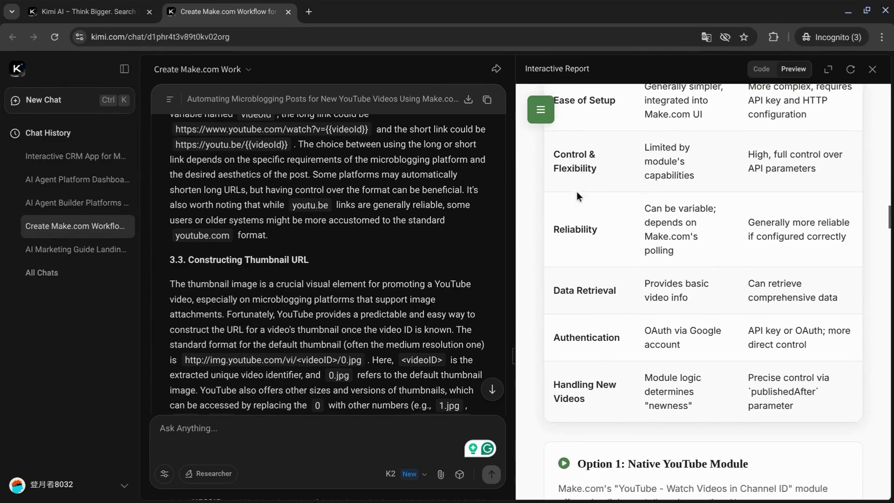
scroll(576, 272, down, 5)
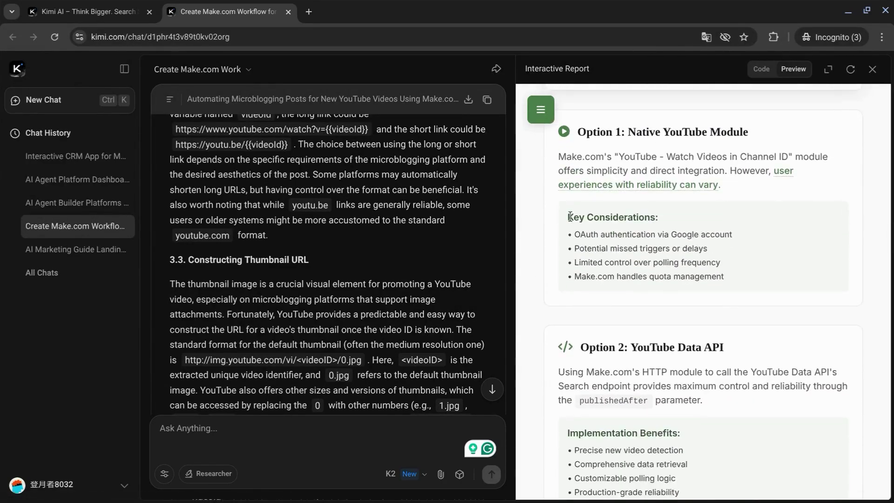
Step: Highlight the Implementation Benefits heading and the recommended 'YouTube Data API' method
drag(570, 216, 660, 217)
scroll(626, 357, down, 2)
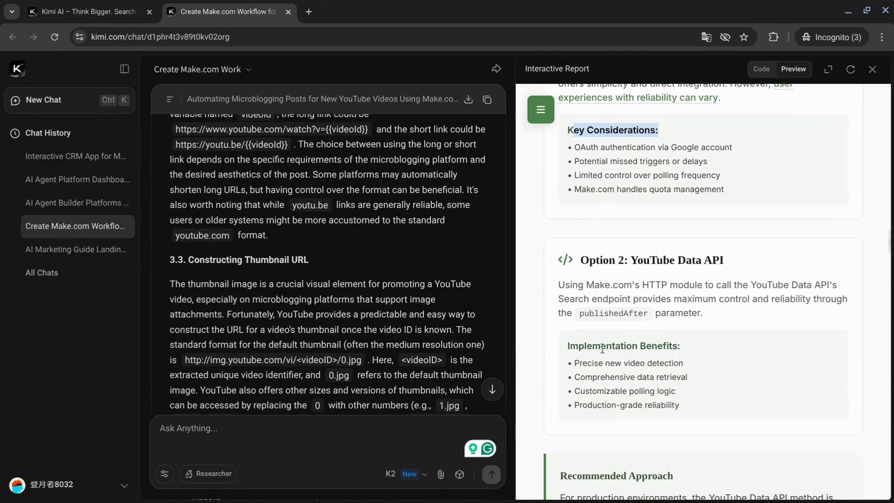
triple_click(602, 348)
scroll(650, 340, down, 3)
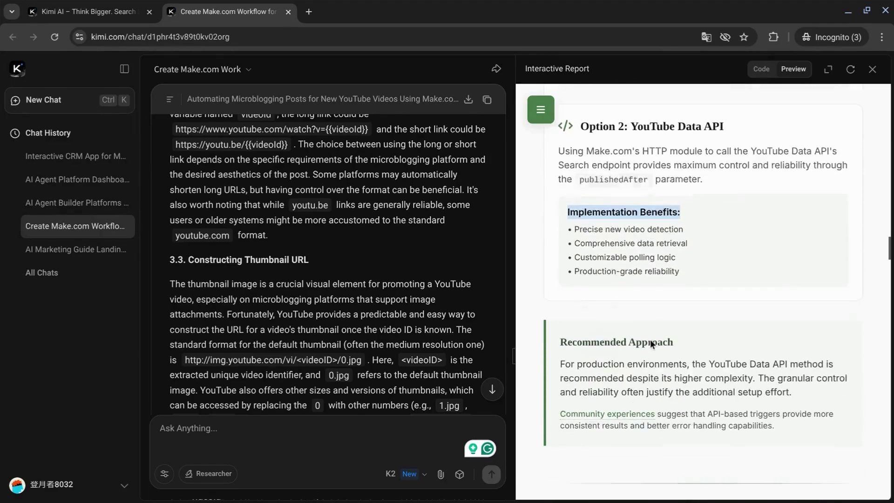
scroll(650, 339, down, 1)
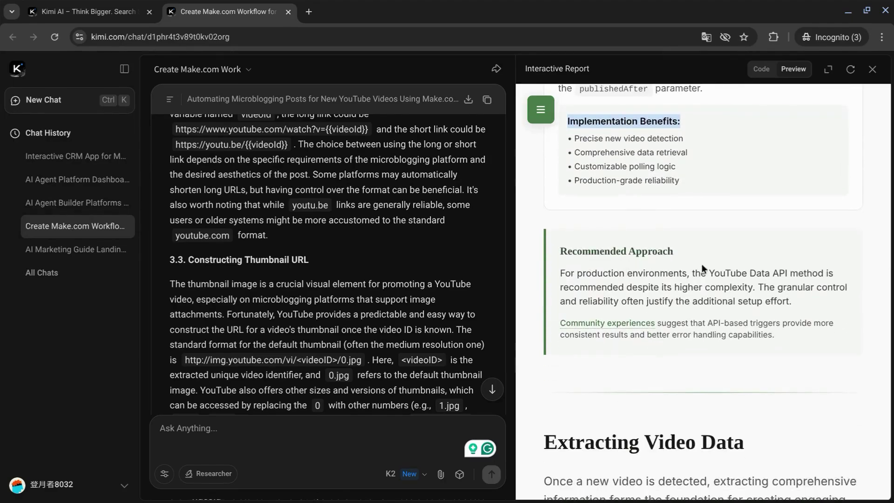
drag(710, 270, 791, 269)
scroll(773, 285, down, 1)
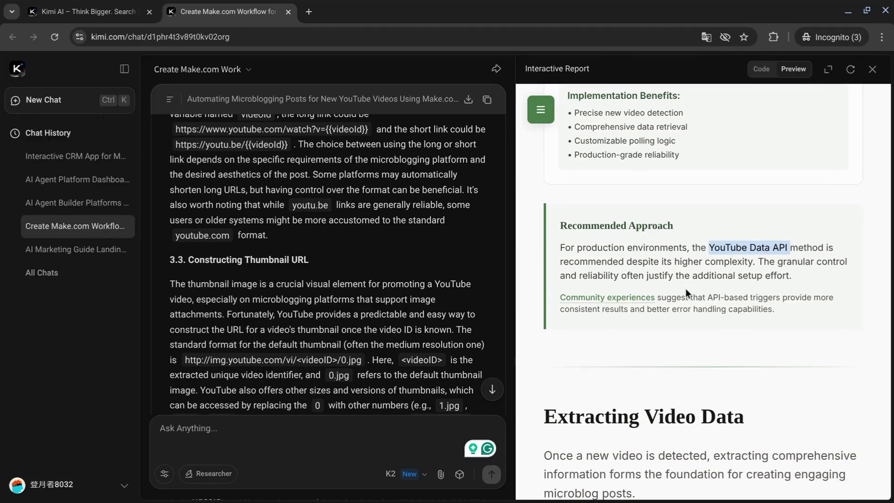
Step: Read past the thumbnail URL patterns and mark the Data Quality Assurance heading
scroll(686, 289, down, 6)
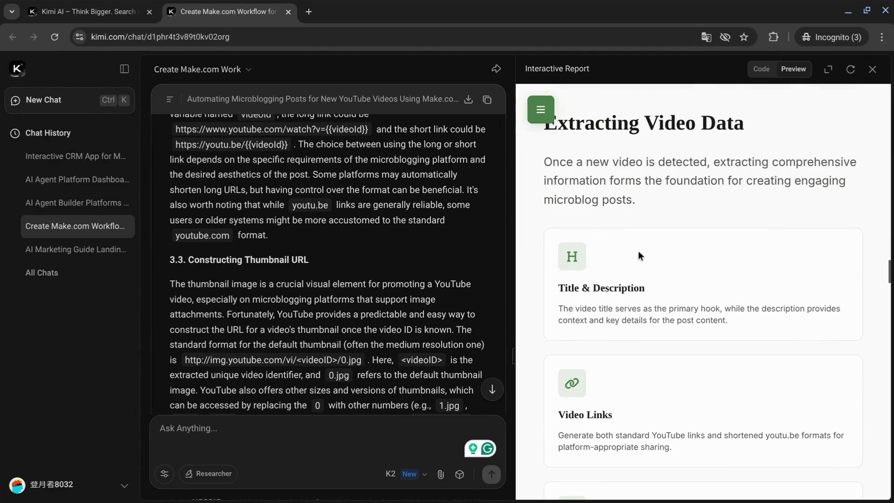
scroll(625, 287, down, 1)
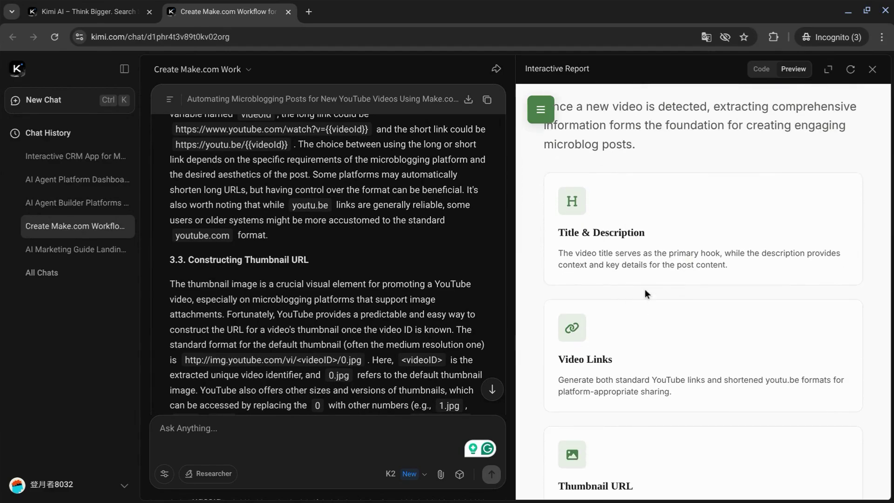
scroll(645, 290, down, 4)
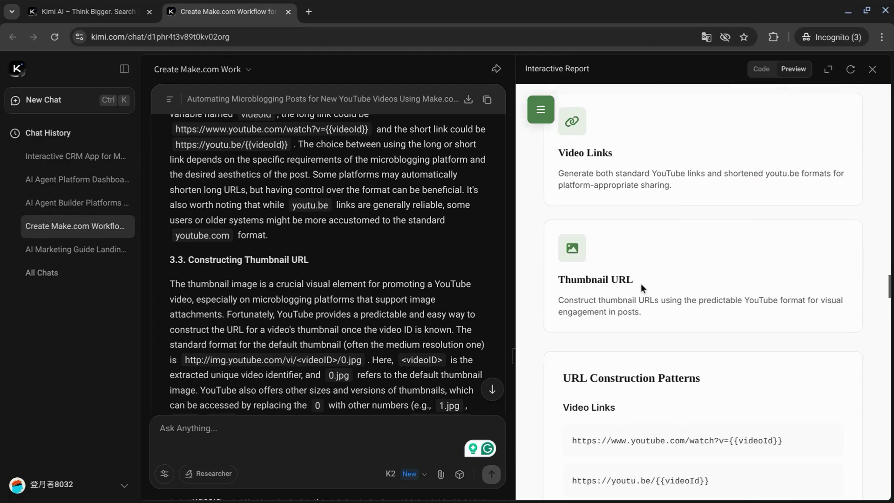
scroll(641, 283, down, 3)
scroll(644, 281, down, 1)
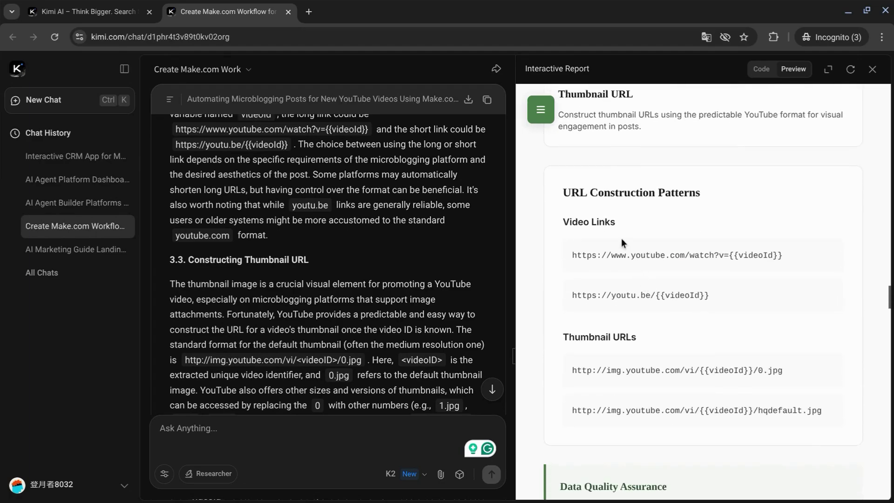
scroll(619, 238, down, 6)
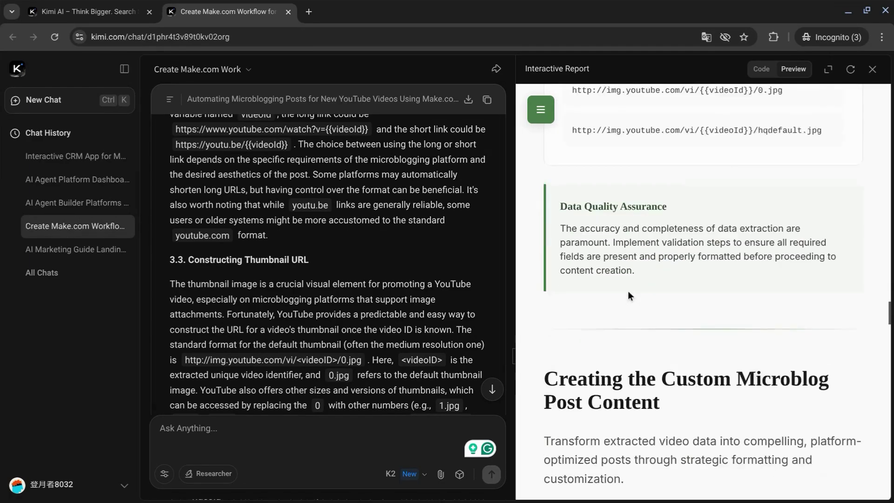
scroll(615, 186, down, 1)
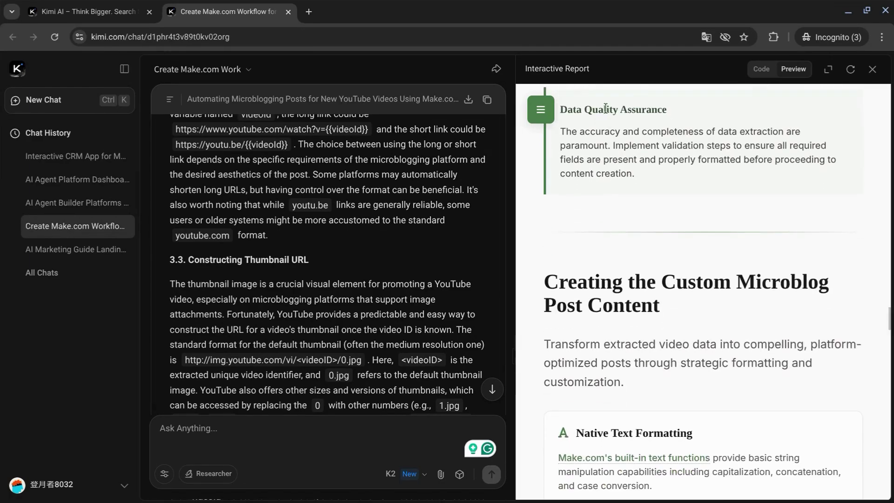
triple_click(606, 109)
Step: Highlight the first two advanced capabilities, then read on to the Post Template Example
scroll(631, 205, down, 2)
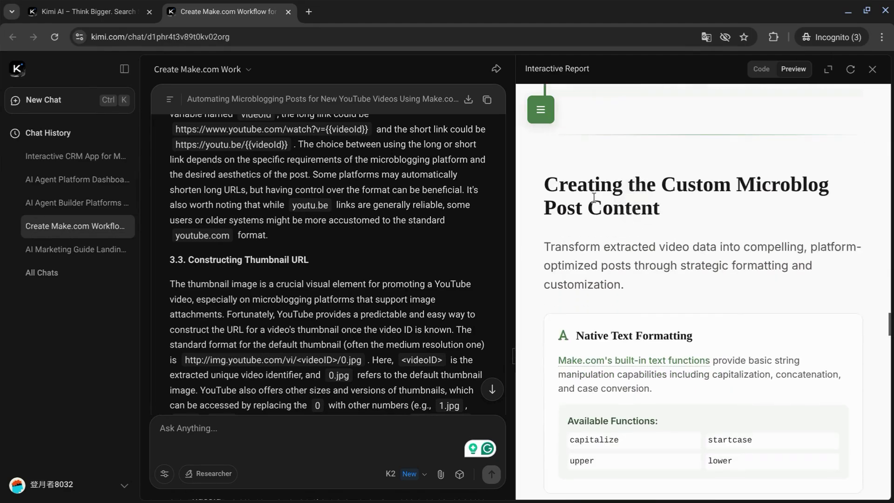
scroll(624, 250, down, 2)
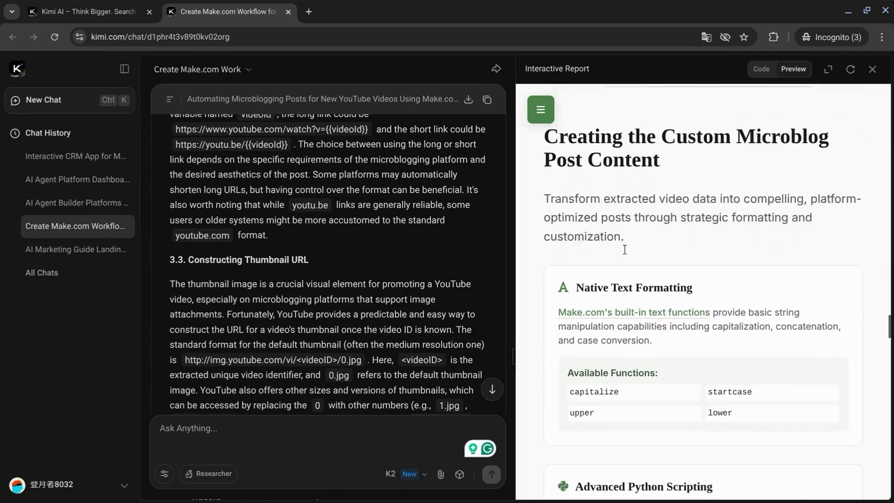
scroll(630, 236, down, 2)
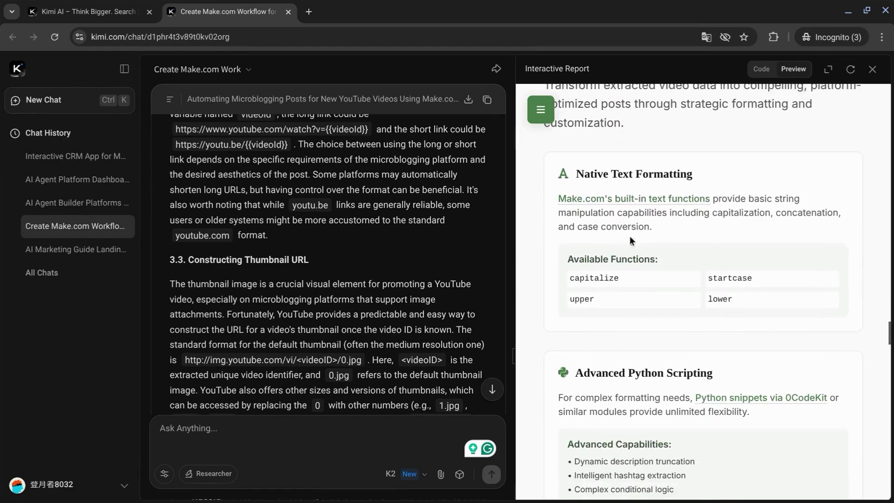
scroll(616, 251, down, 3)
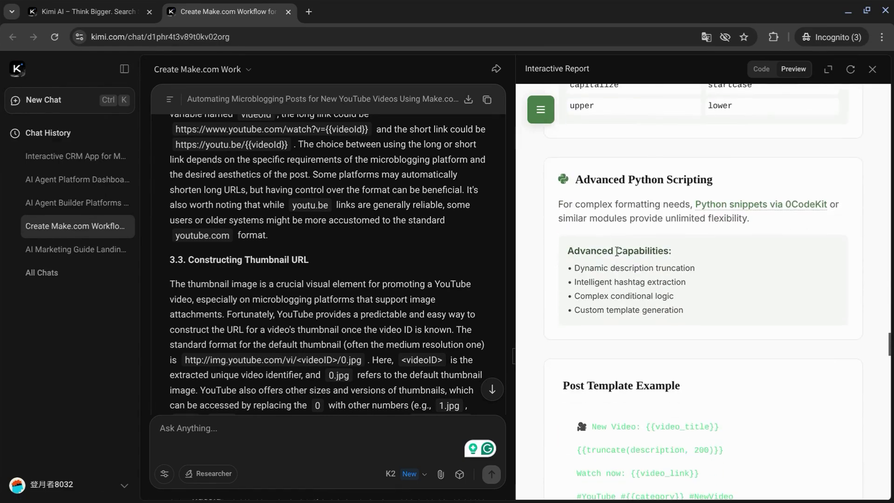
scroll(608, 220, down, 2)
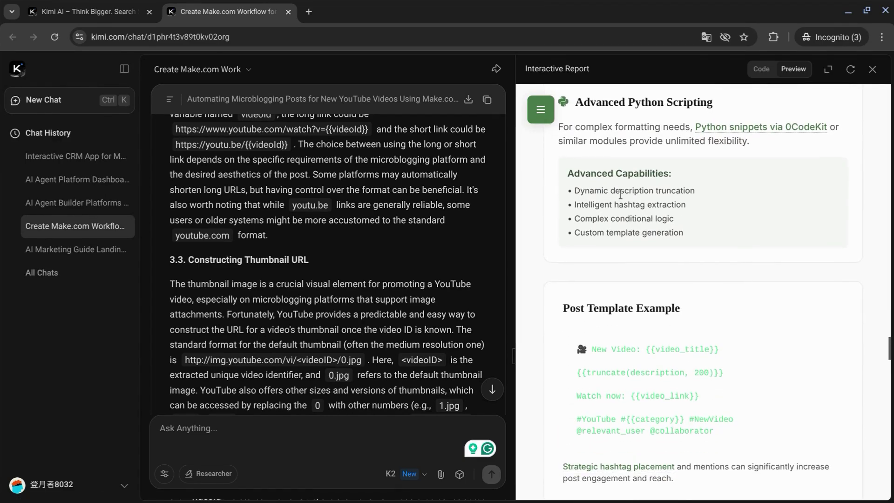
drag(578, 191, 620, 203)
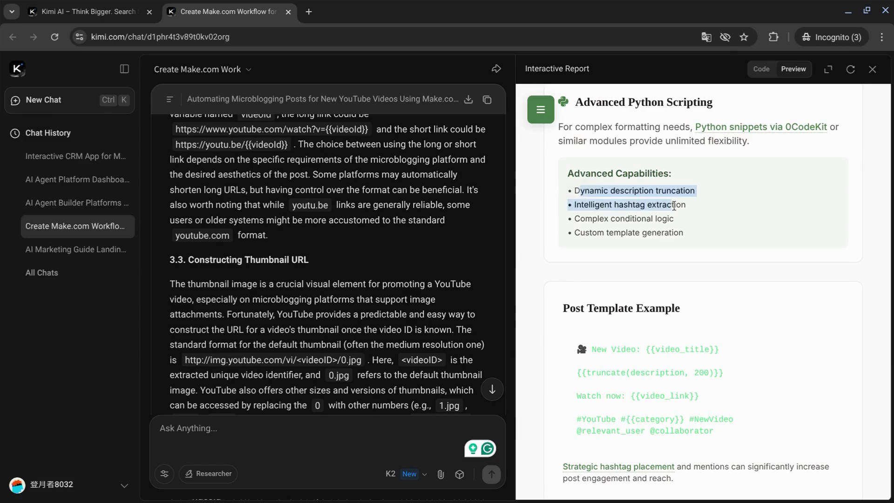
click(689, 212)
scroll(684, 212, down, 1)
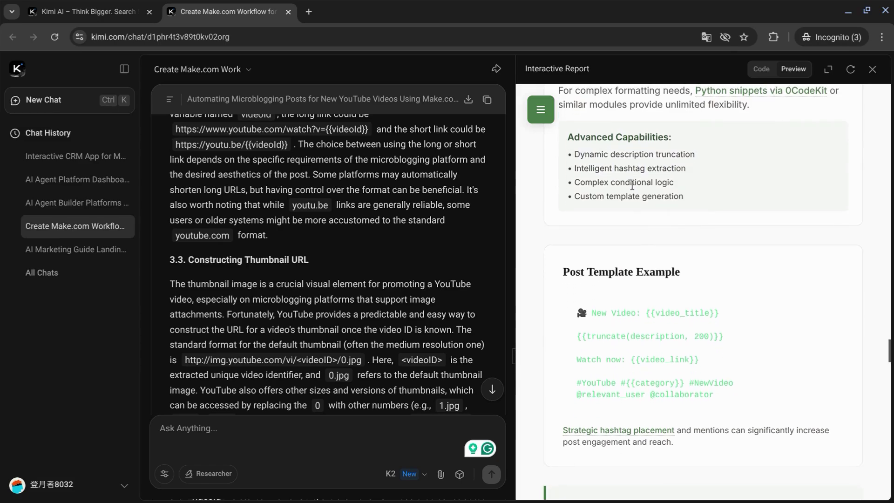
scroll(618, 209, down, 3)
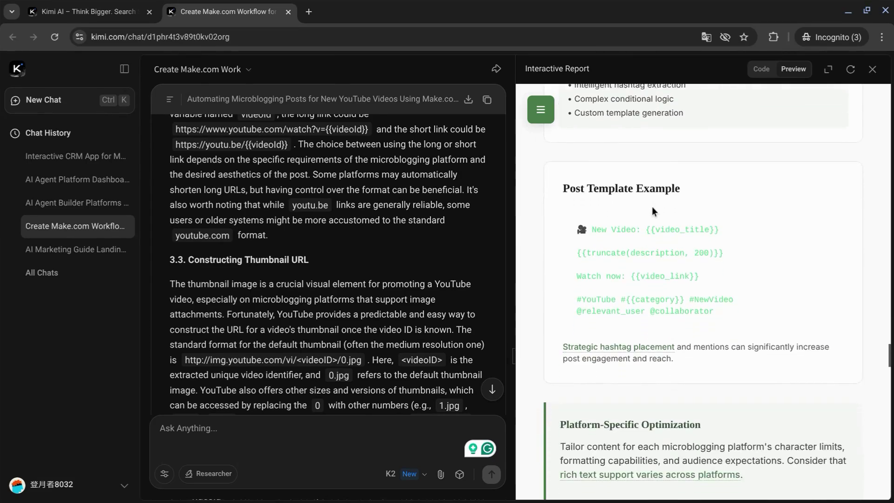
Step: Highlight the Twitter/X, Facebook, LinkedIn modules and the Mastodon, Micro.blog, Tumblr lines
scroll(624, 186, down, 4)
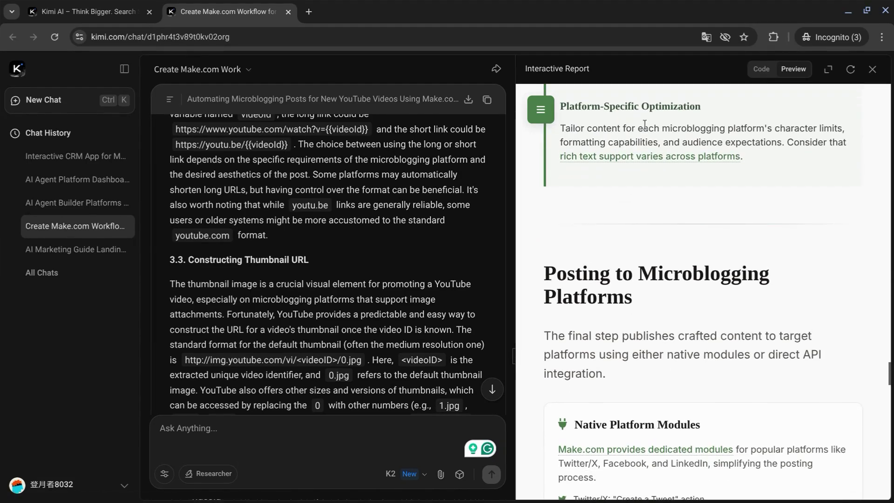
scroll(605, 186, down, 6)
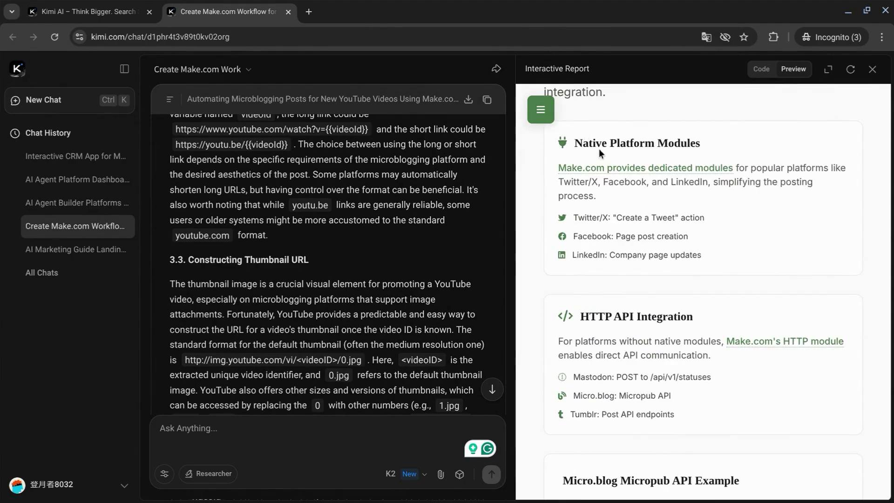
drag(572, 214, 705, 256)
drag(571, 375, 679, 415)
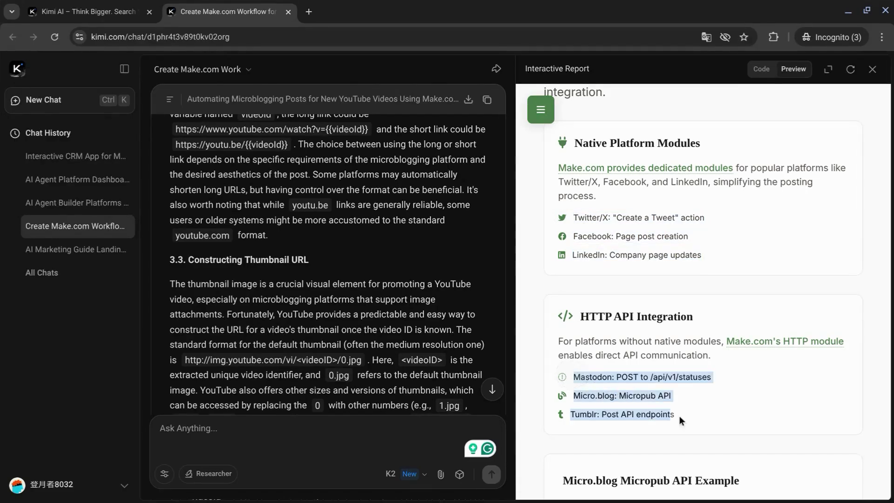
Step: Mark the Production Readiness Checklist heading and read on to the Implementation Roadmap phases
scroll(710, 401, down, 7)
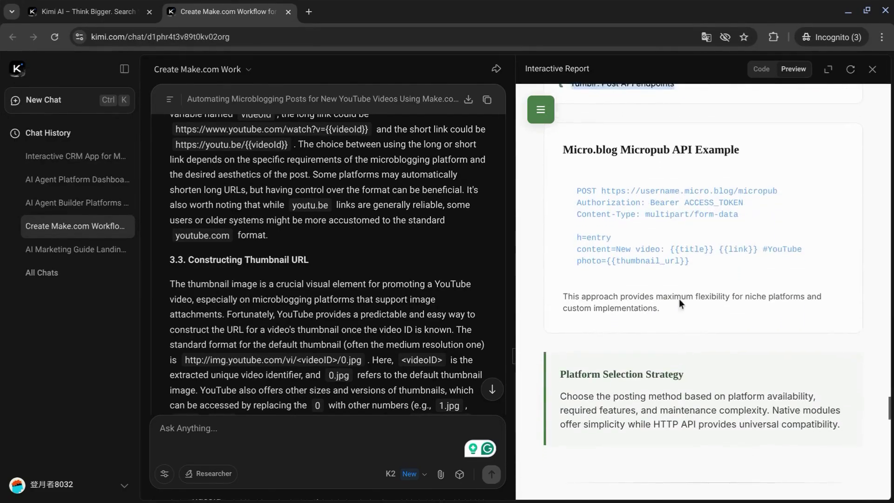
scroll(688, 152, down, 6)
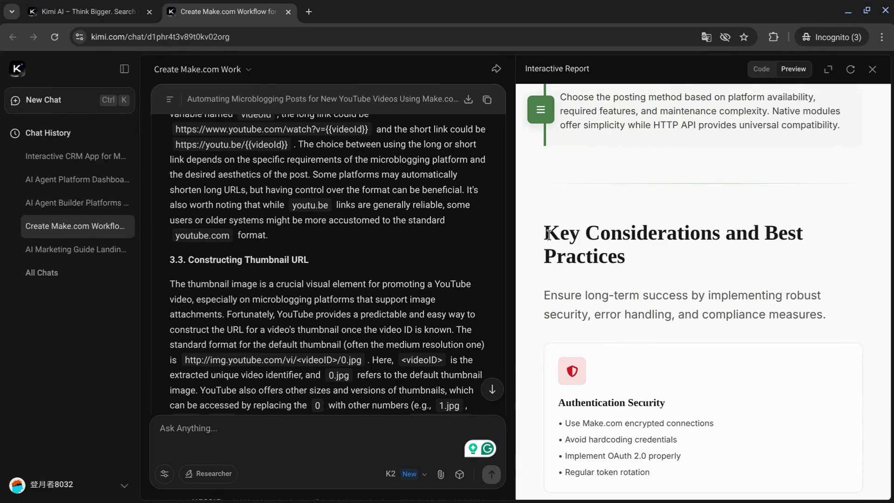
scroll(552, 236, down, 5)
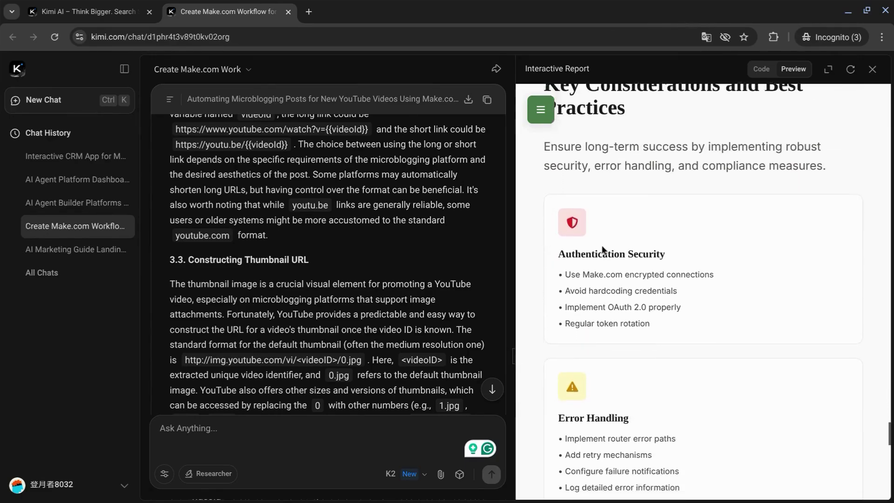
scroll(597, 180, down, 5)
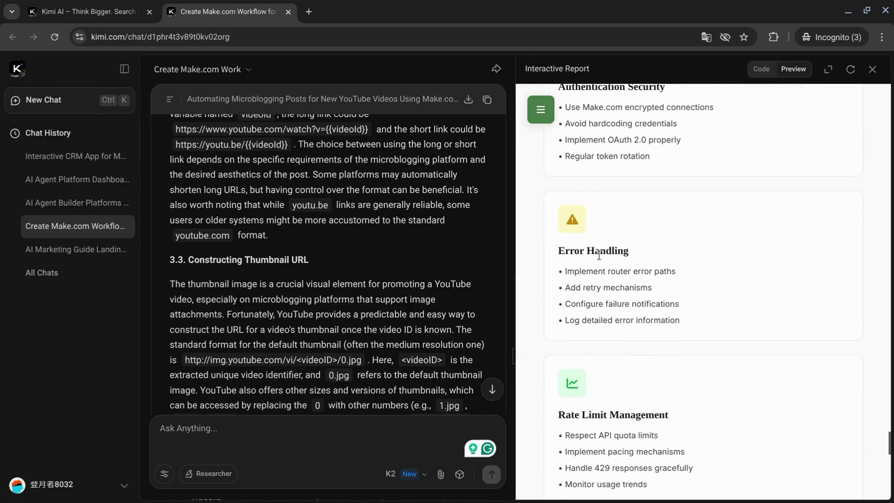
scroll(602, 259, down, 8)
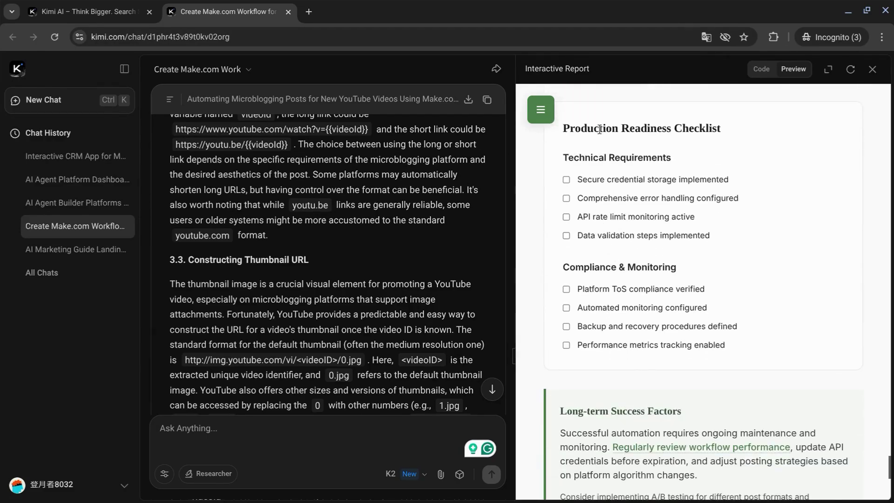
triple_click(599, 129)
click(574, 164)
scroll(618, 278, down, 5)
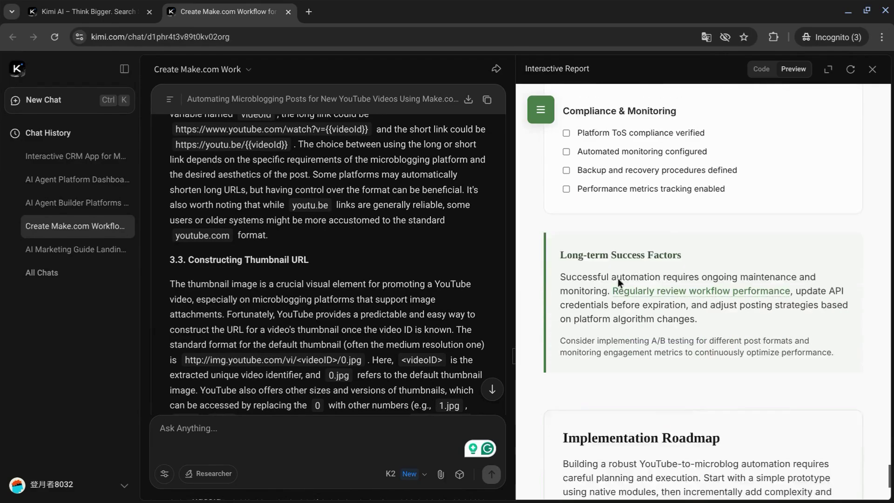
scroll(645, 274, down, 4)
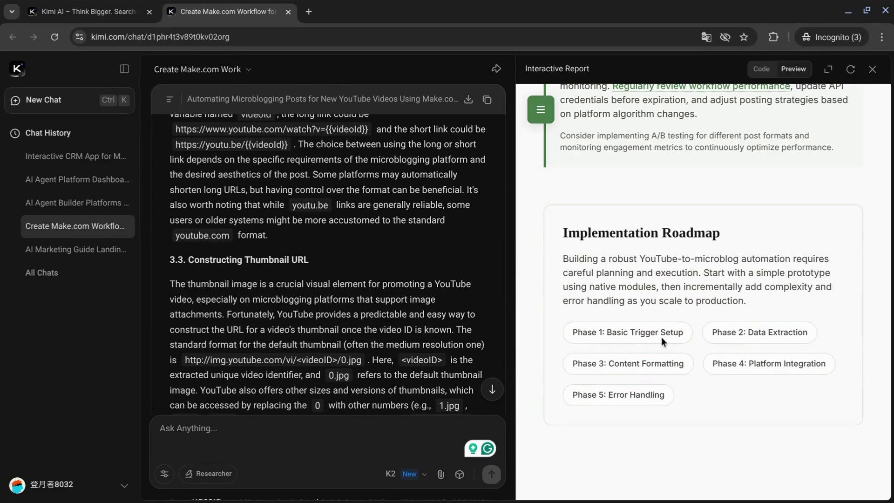
Step: Start a new chat with the three.js driving simulator prompt, then drive the red car over the hills
key(ctrl+k)
text(Using pure three.js, create a driving simulator where you can drive through various terrain and jump off of ramps. Don't download any assets or textures. Ensure it runs in the browser.)
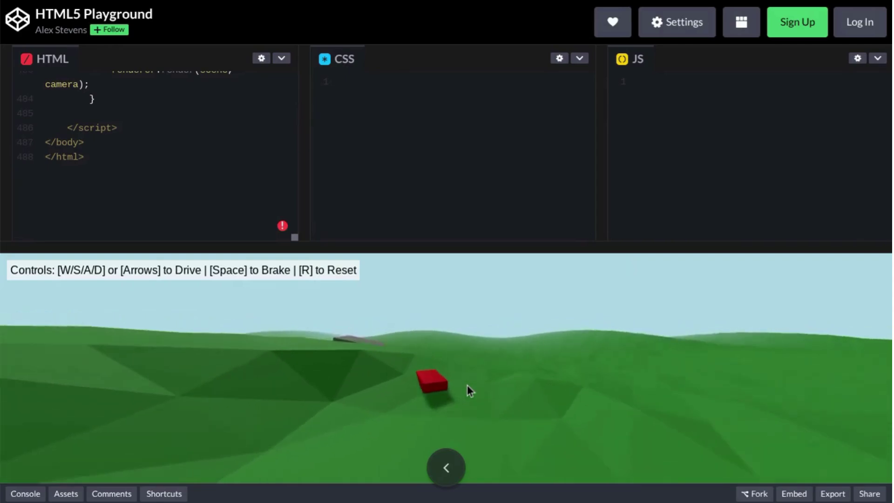
key(Up)
key(Right)
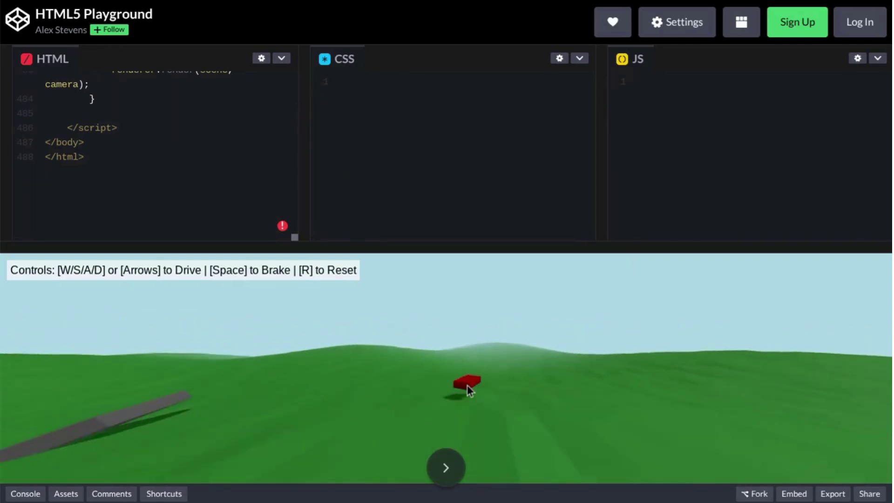
key(Up)
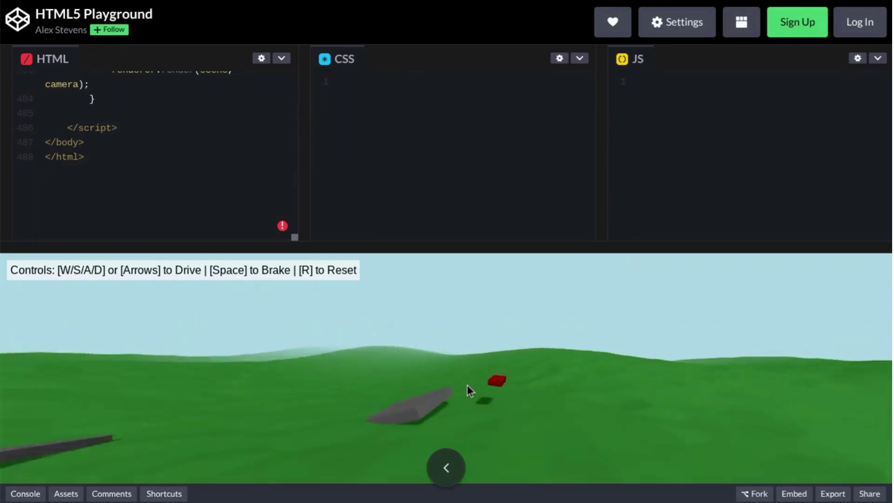
key(Up)
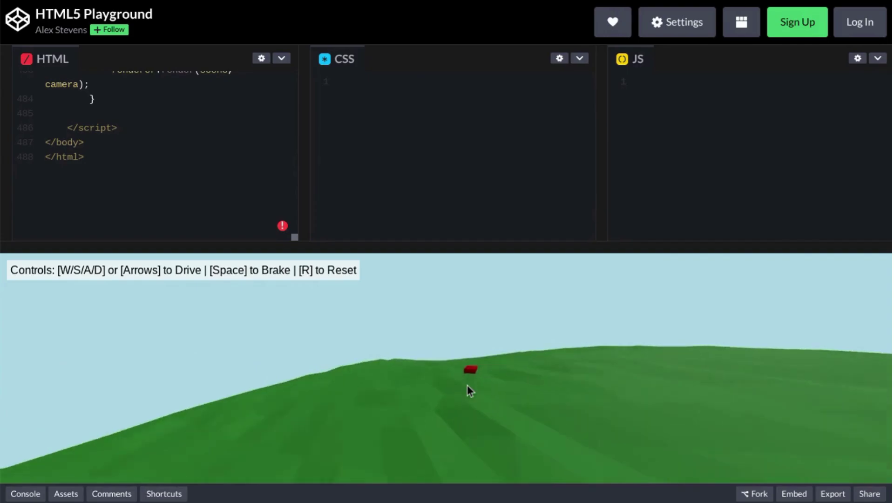
key(Up)
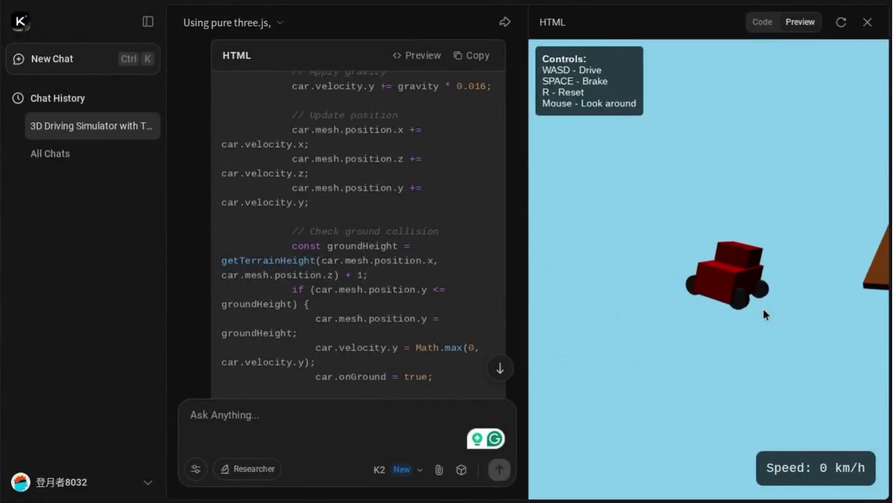
Step: Accelerate the red car with W until it reaches 95 km/h
key(w)
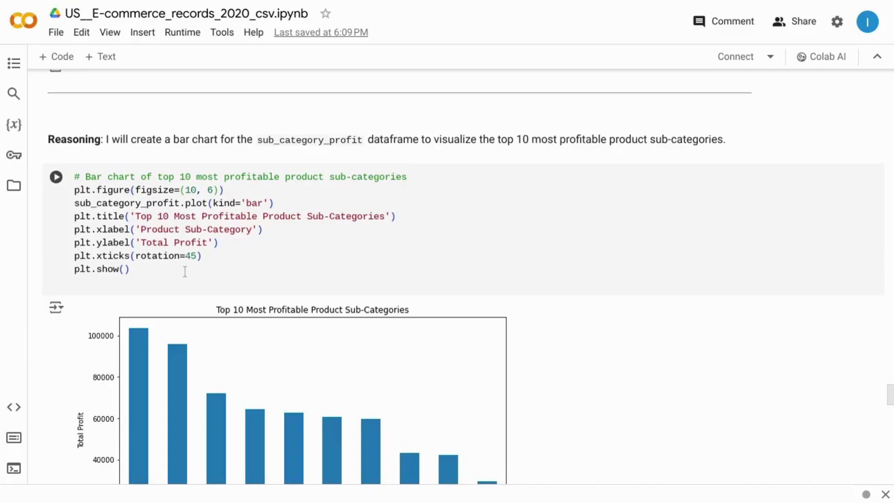
Step: Scroll to the 'Unlocking the Magic of AI with Google AI Studio' beginner's article
scroll(184, 269, down, 1)
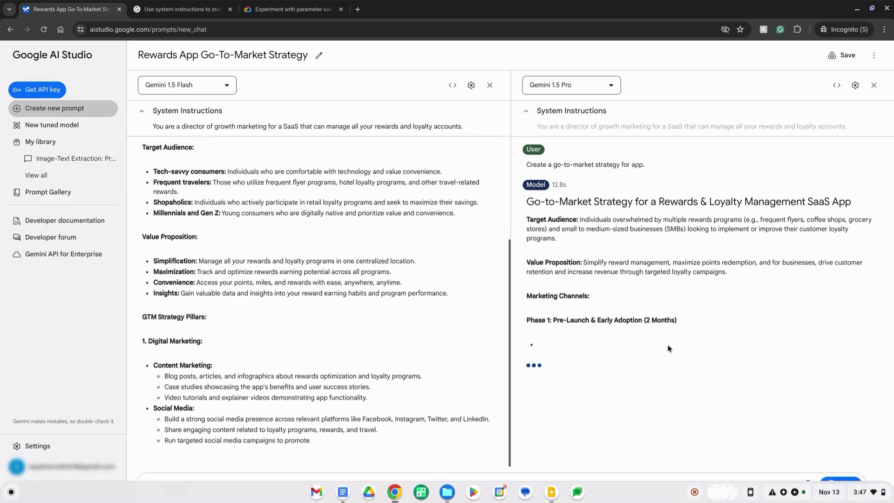